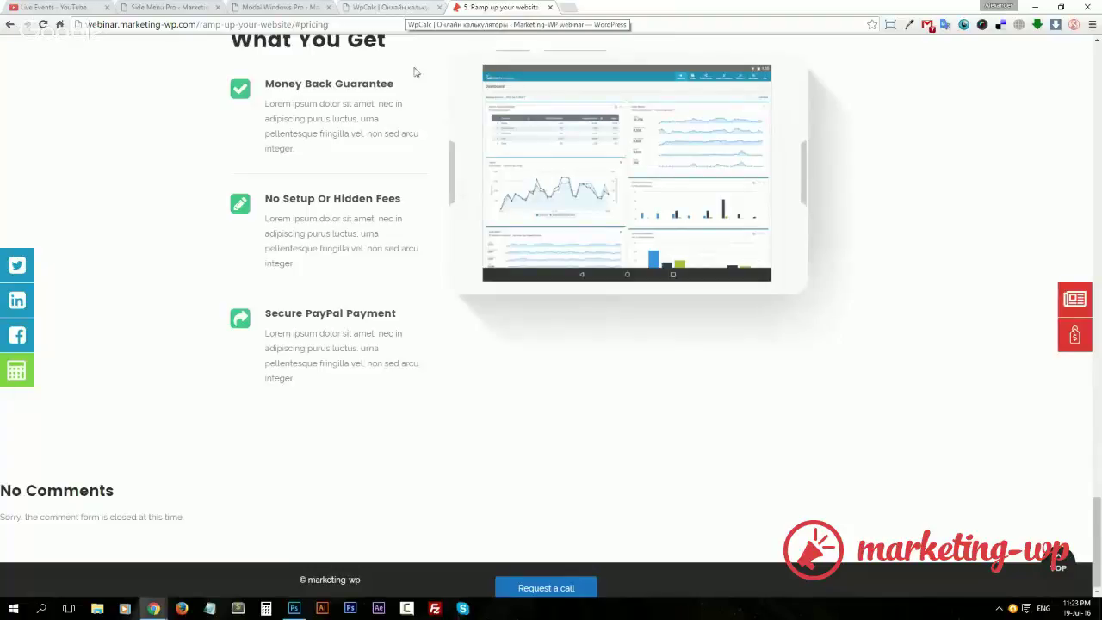
Open the Viral Signup Pro forms list under Marketing-WP.
{"action": "left_click", "coordinate": [301, 8]}
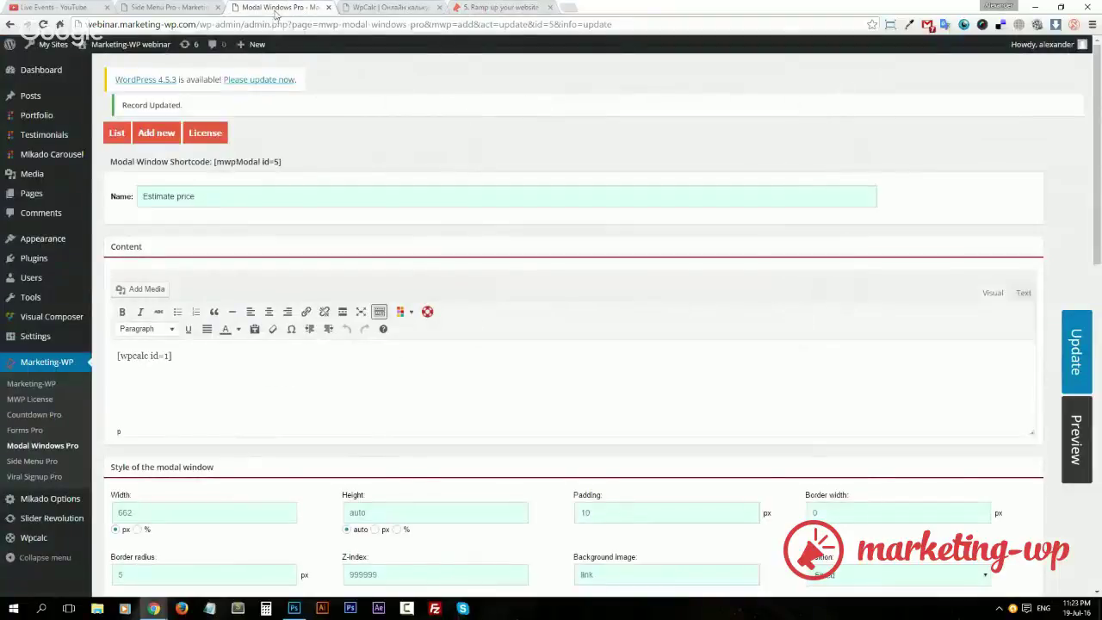
{"action": "mouse_move", "coordinate": [69, 498]}
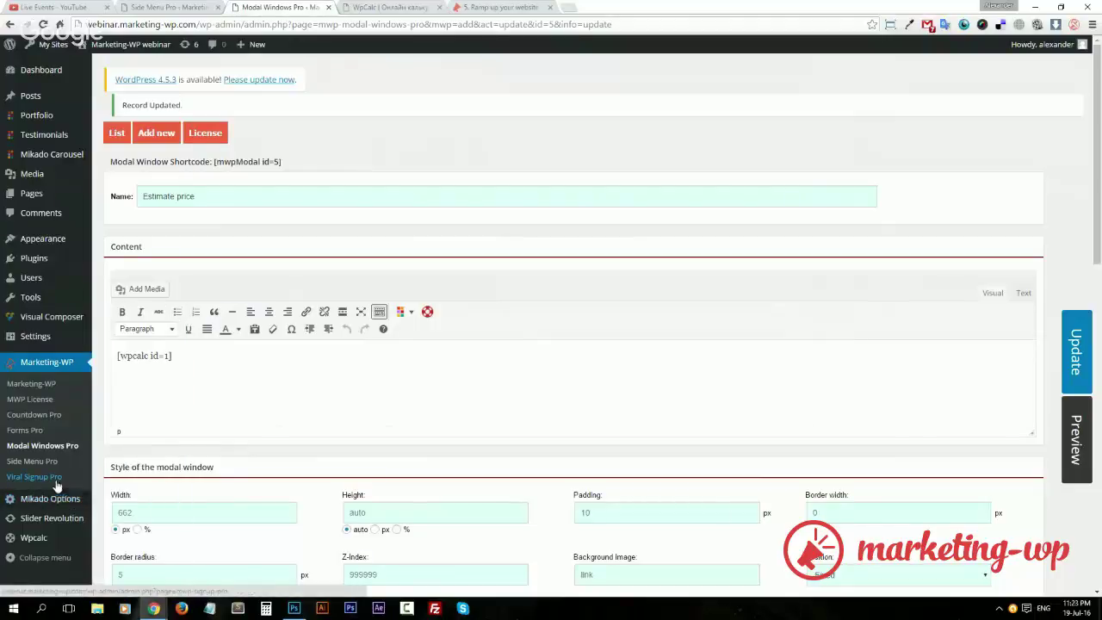
{"action": "left_click", "coordinate": [56, 480]}
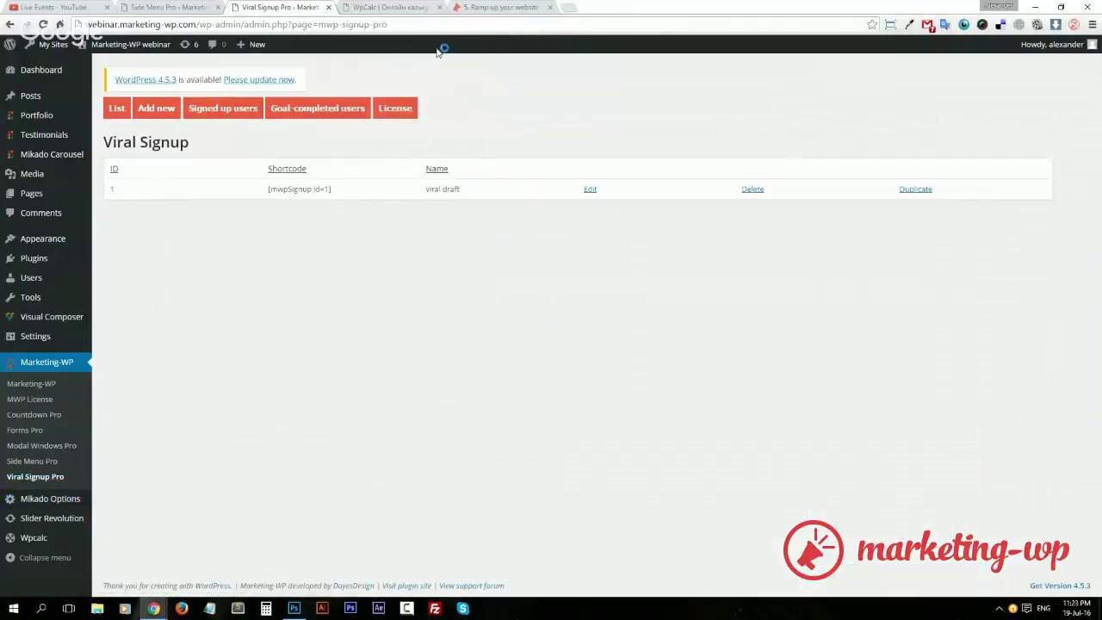
Open the 6. Viral Campaign page editor in a new tab, then return to the Viral Signup list.
{"action": "left_click", "coordinate": [404, 7]}
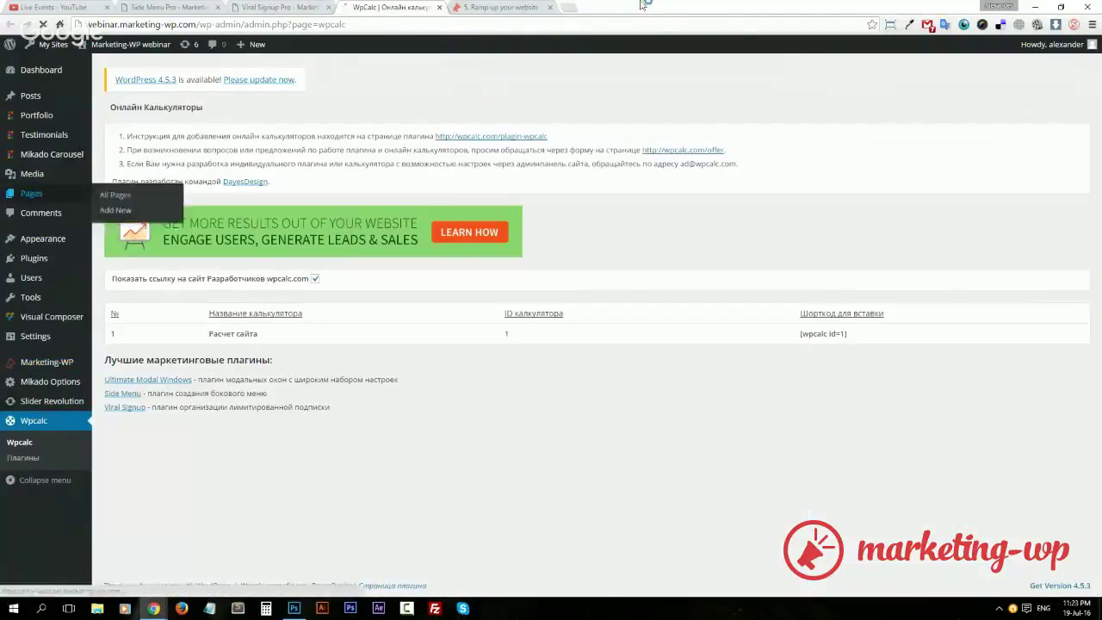
{"action": "left_click", "coordinate": [549, 6]}
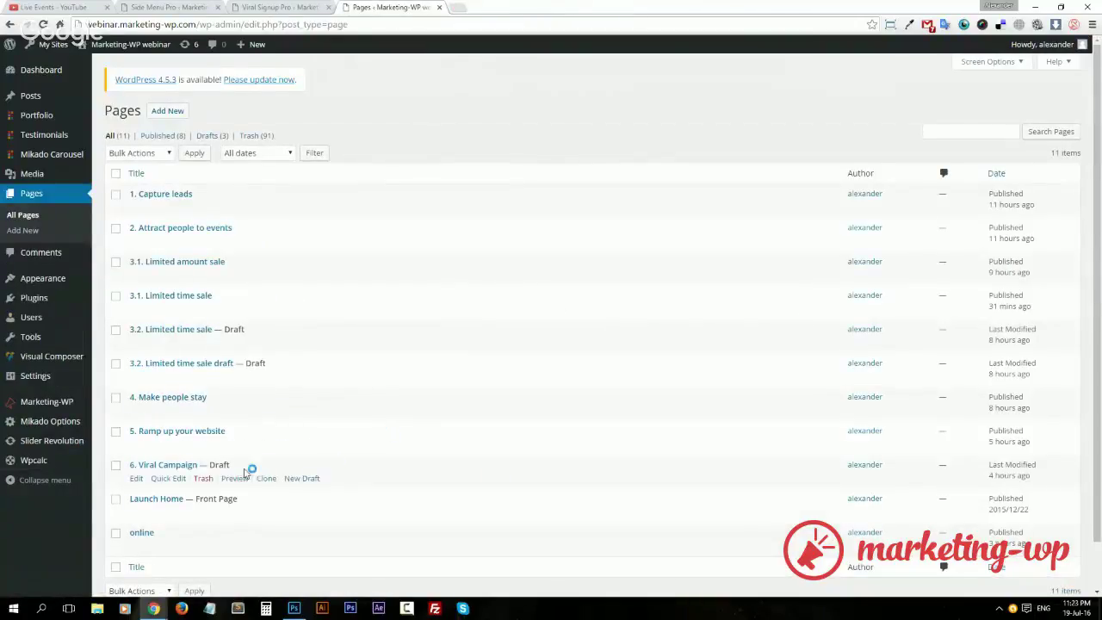
{"action": "middle_click", "coordinate": [177, 466]}
{"action": "key", "text": "ctrl+Tab"}
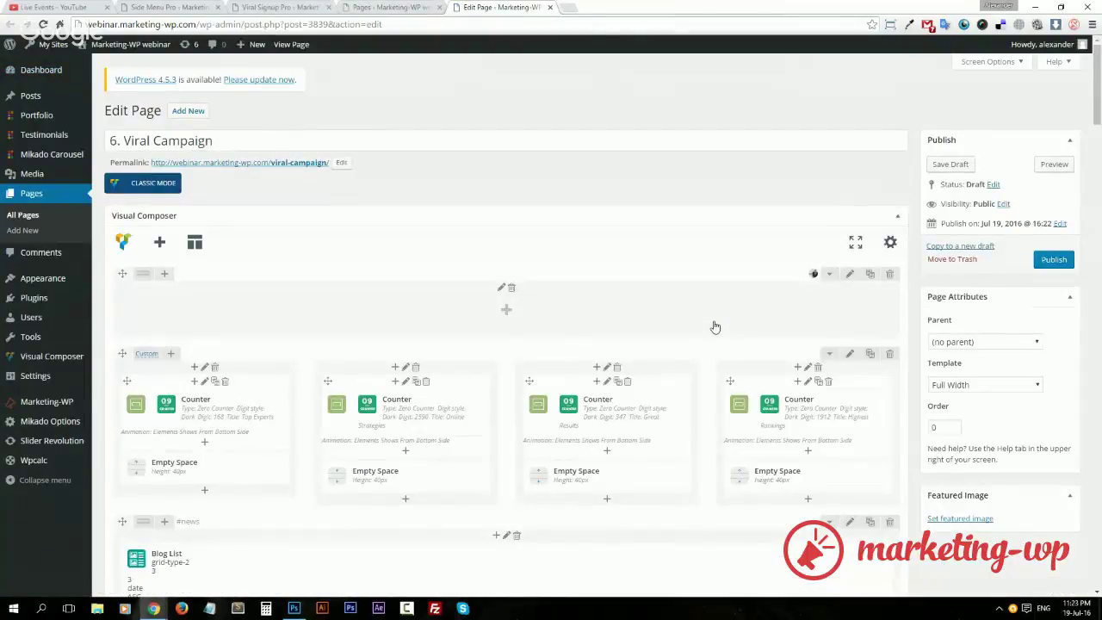
{"action": "left_click", "coordinate": [268, 8]}
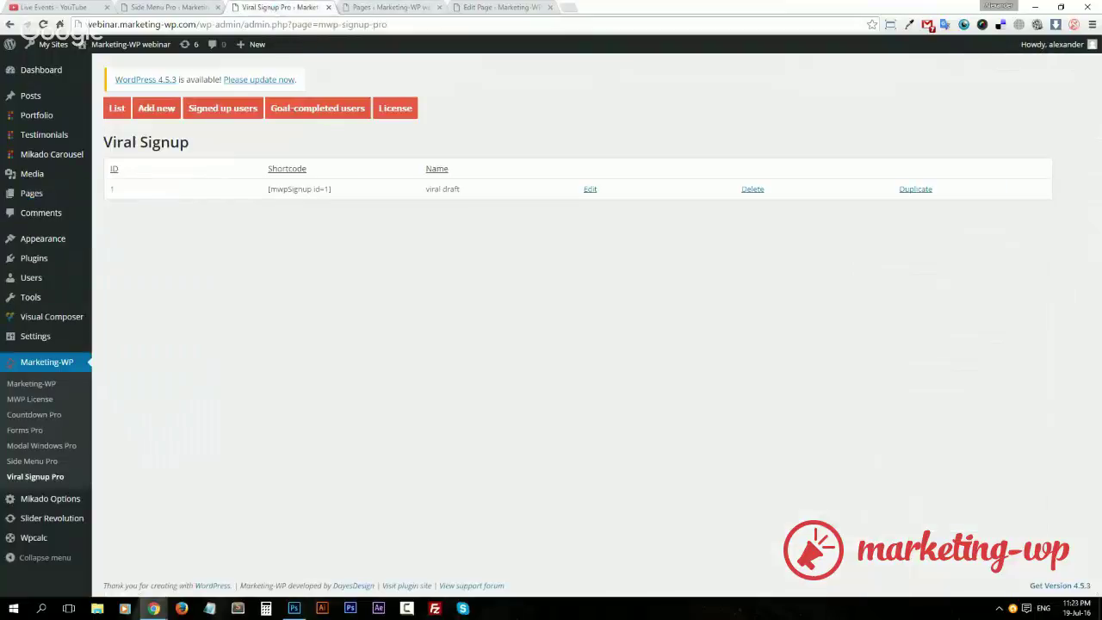
Open the viral draft form and keep its type as limited signup + viral sharing.
{"action": "left_click", "coordinate": [590, 190]}
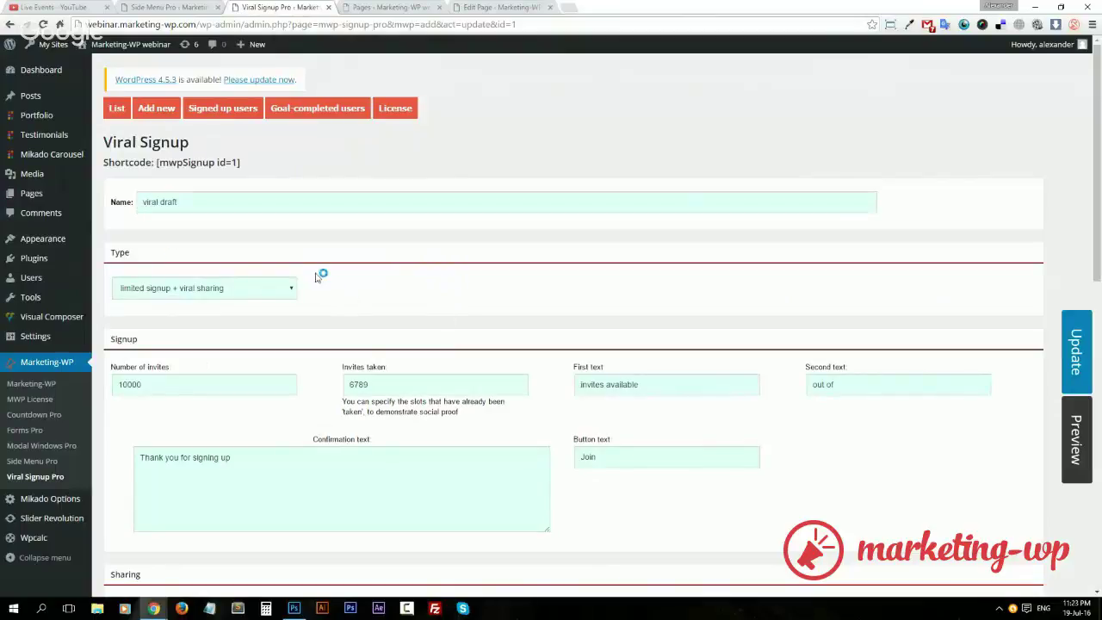
{"action": "left_click", "coordinate": [272, 290]}
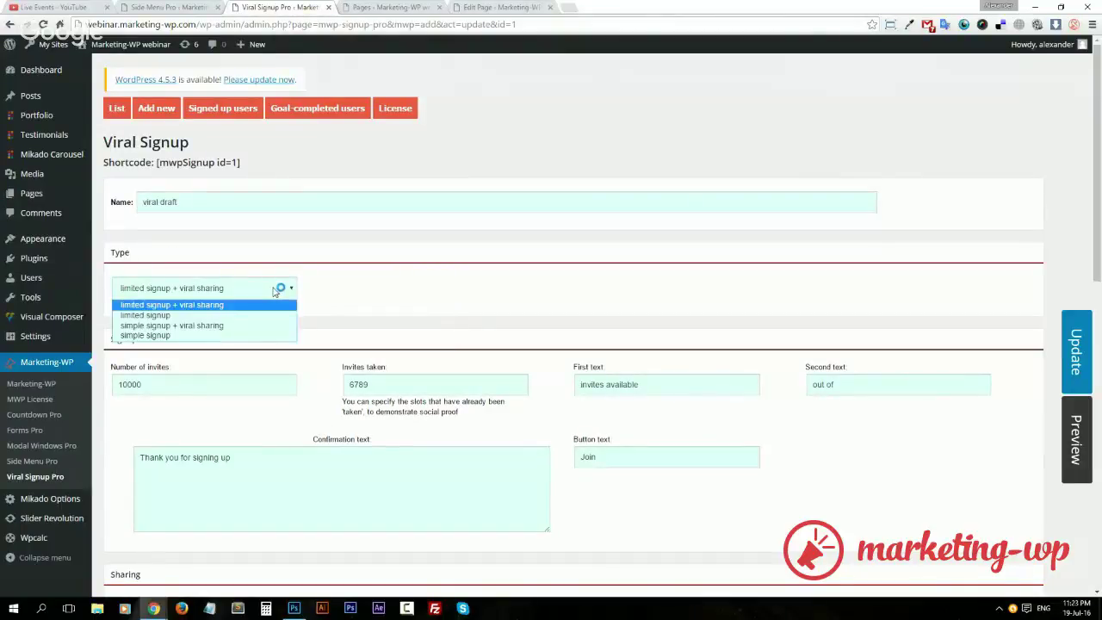
{"action": "left_click", "coordinate": [274, 290]}
{"action": "left_click", "coordinate": [274, 290]}
{"action": "left_click", "coordinate": [274, 290]}
{"action": "left_click", "coordinate": [274, 291]}
{"action": "left_click", "coordinate": [248, 308]}
Review the 10000 total invites and 6789 invites already taken values.
{"action": "double_click", "coordinate": [191, 383]}
{"action": "left_click", "coordinate": [191, 382]}
{"action": "double_click", "coordinate": [192, 383]}
{"action": "left_click", "coordinate": [193, 384]}
{"action": "double_click", "coordinate": [356, 380]}
{"action": "left_click", "coordinate": [380, 381]}
{"action": "double_click", "coordinate": [381, 382]}
{"action": "left_click", "coordinate": [384, 379]}
{"action": "left_click_drag", "start_coordinate": [379, 384], "coordinate": [328, 384]}
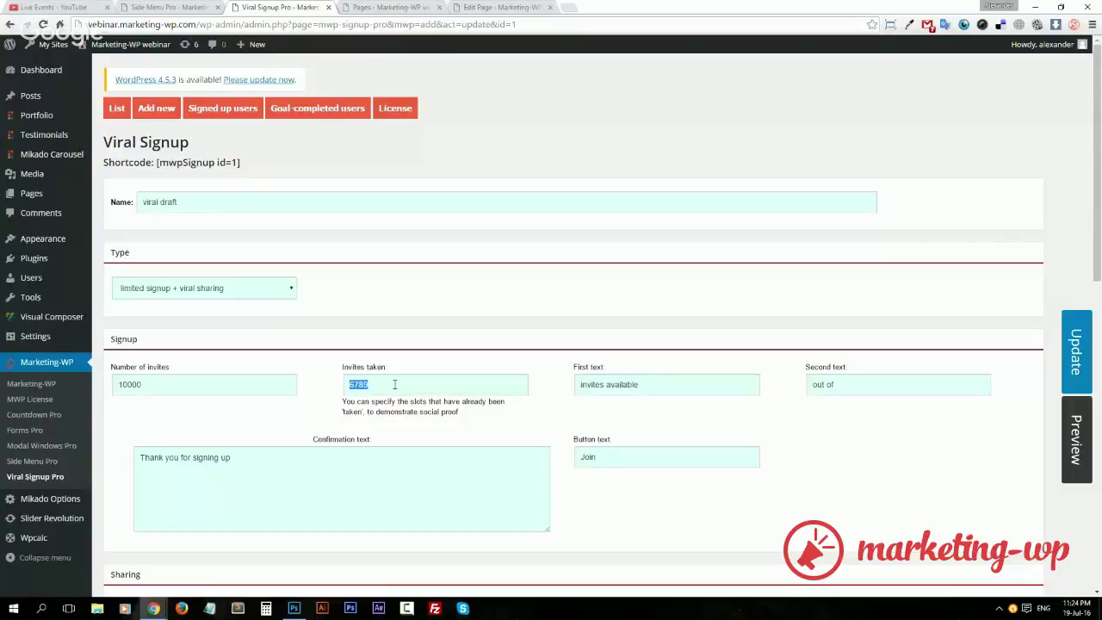
Review the 'Thank you for signing up' message, 'Join' button text and 10000 invites value.
{"action": "scroll", "coordinate": [381, 365], "scroll_direction": "down", "scroll_amount": 2}
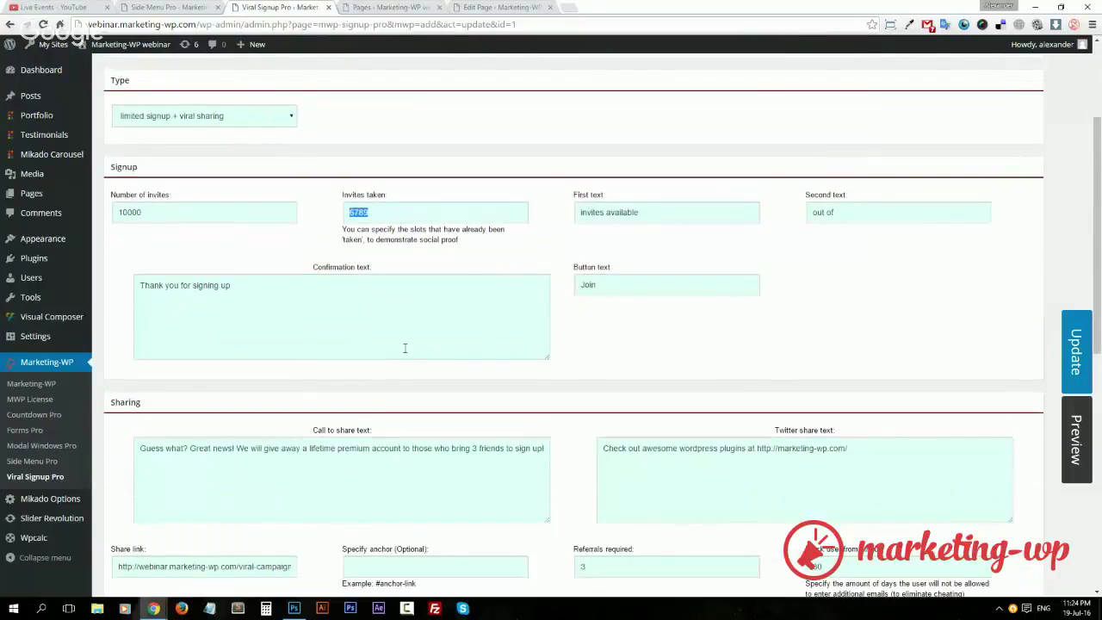
{"action": "triple_click", "coordinate": [336, 304]}
{"action": "left_click", "coordinate": [637, 313]}
{"action": "double_click", "coordinate": [620, 281]}
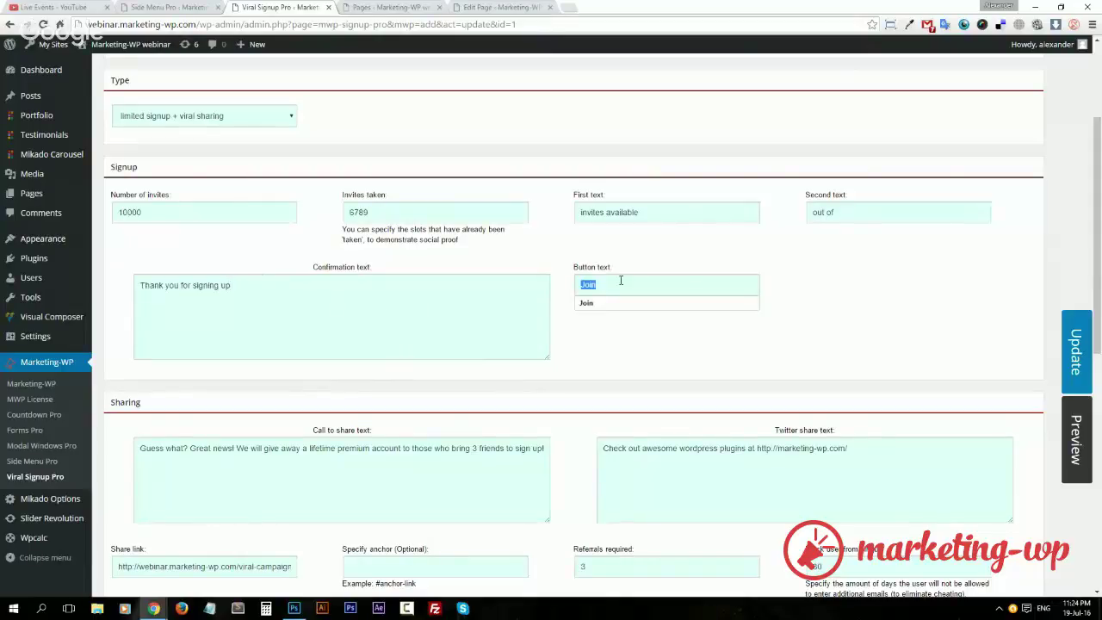
{"action": "left_click", "coordinate": [620, 281]}
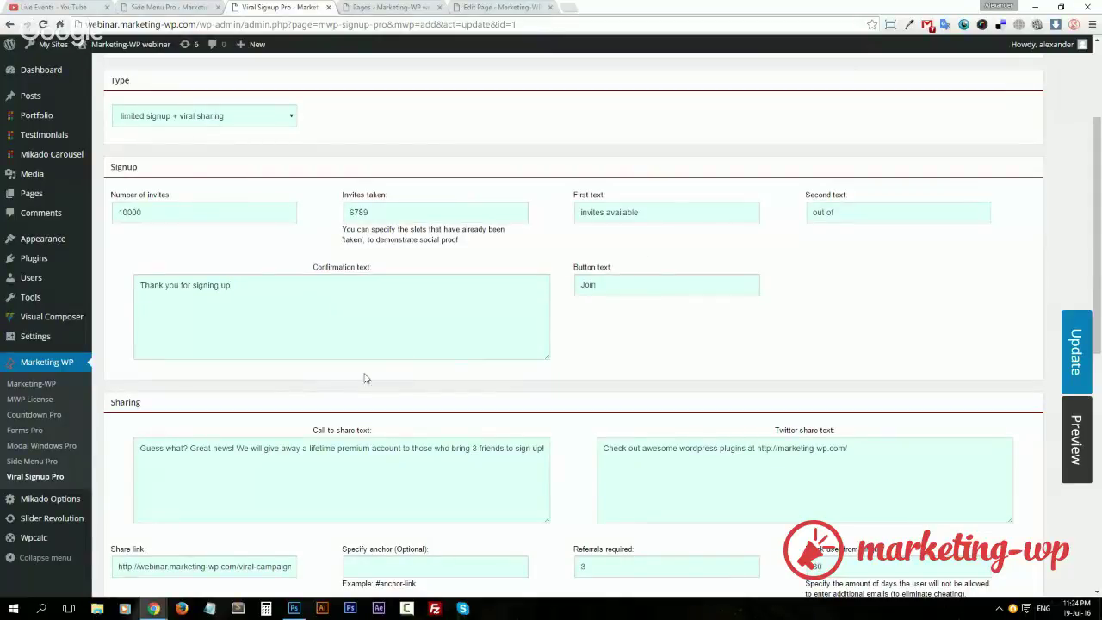
{"action": "scroll", "coordinate": [597, 436], "scroll_direction": "down", "scroll_amount": 2}
{"action": "scroll", "coordinate": [594, 431], "scroll_direction": "down", "scroll_amount": 1}
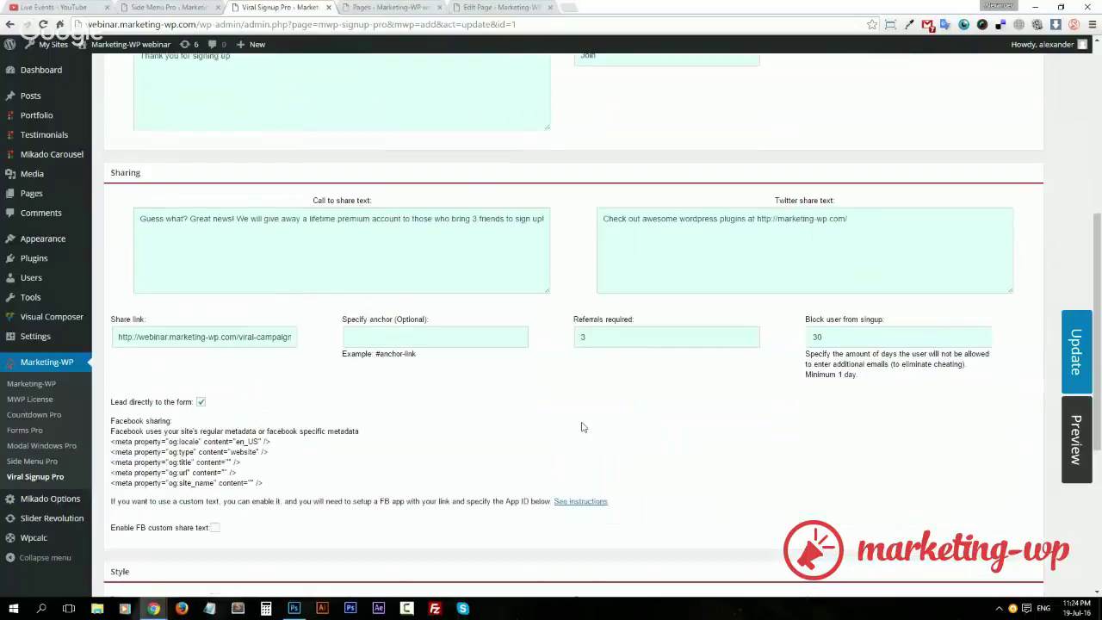
{"action": "scroll", "coordinate": [194, 234], "scroll_direction": "up", "scroll_amount": 3}
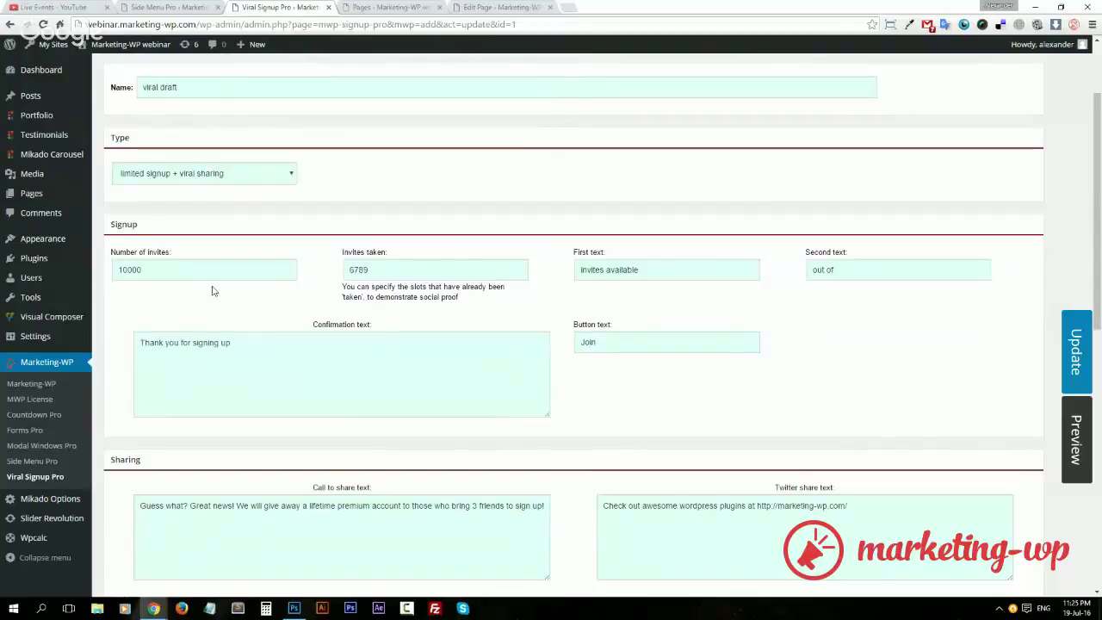
{"action": "double_click", "coordinate": [129, 271]}
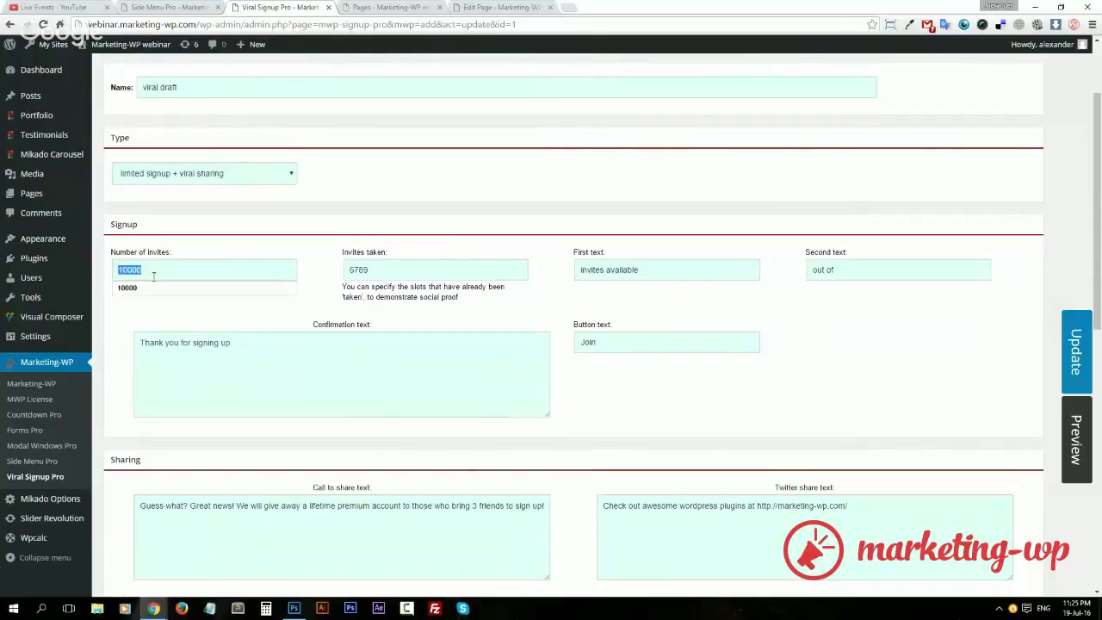
{"action": "left_click", "coordinate": [355, 251]}
{"action": "scroll", "coordinate": [262, 503], "scroll_direction": "down", "scroll_amount": 3}
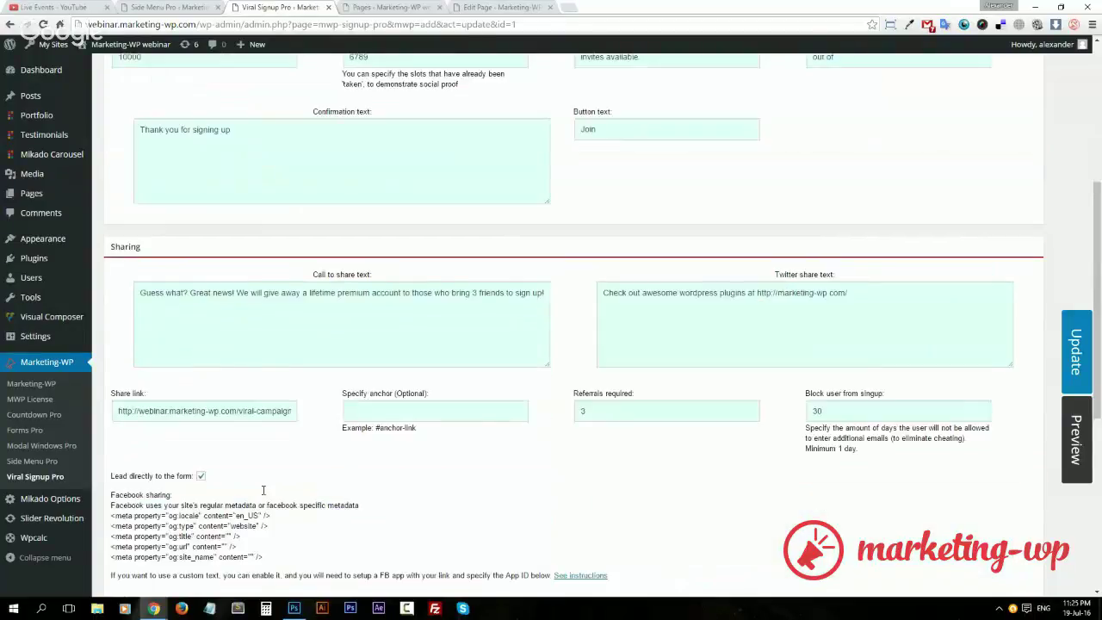
Rewrite the call-to-share ending as 'you, when you bring 3 friends!'.
{"action": "triple_click", "coordinate": [406, 285]}
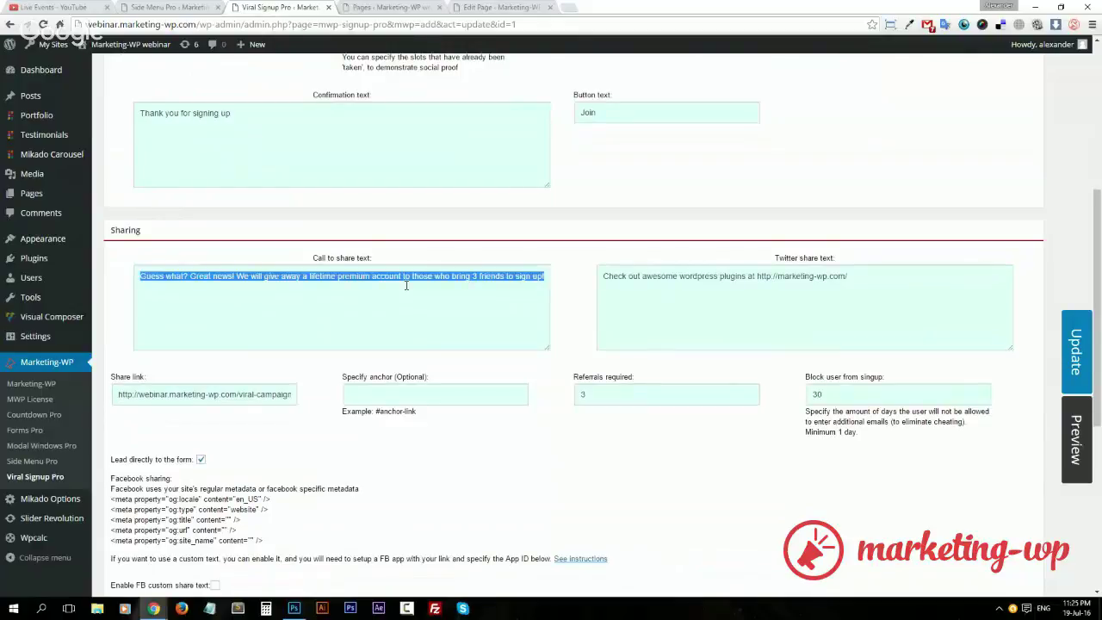
{"action": "left_click", "coordinate": [380, 323]}
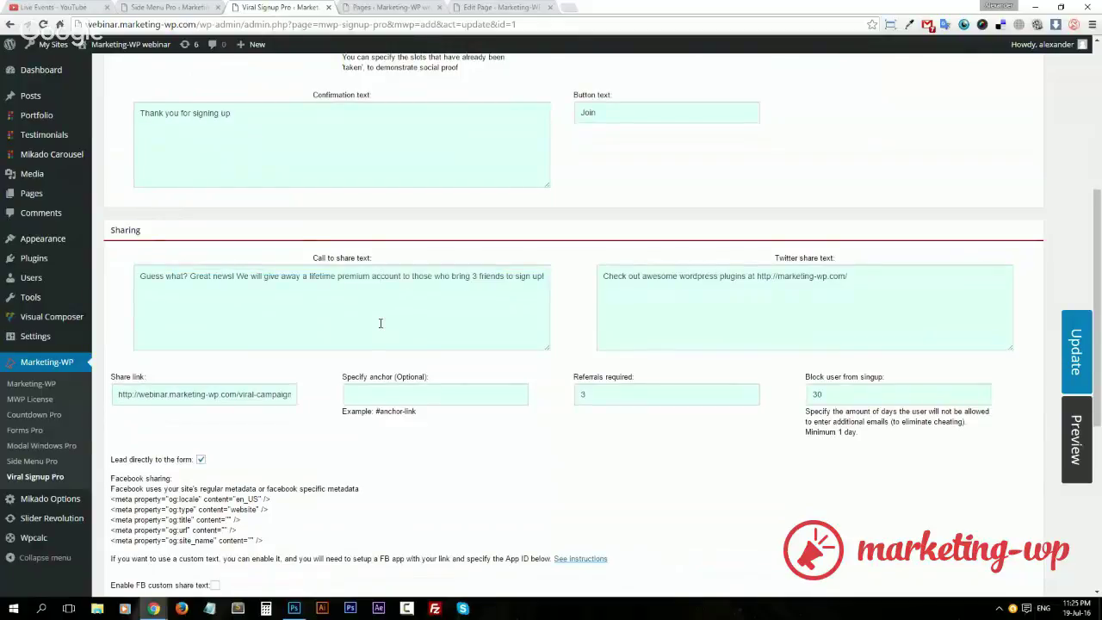
{"action": "triple_click", "coordinate": [400, 276]}
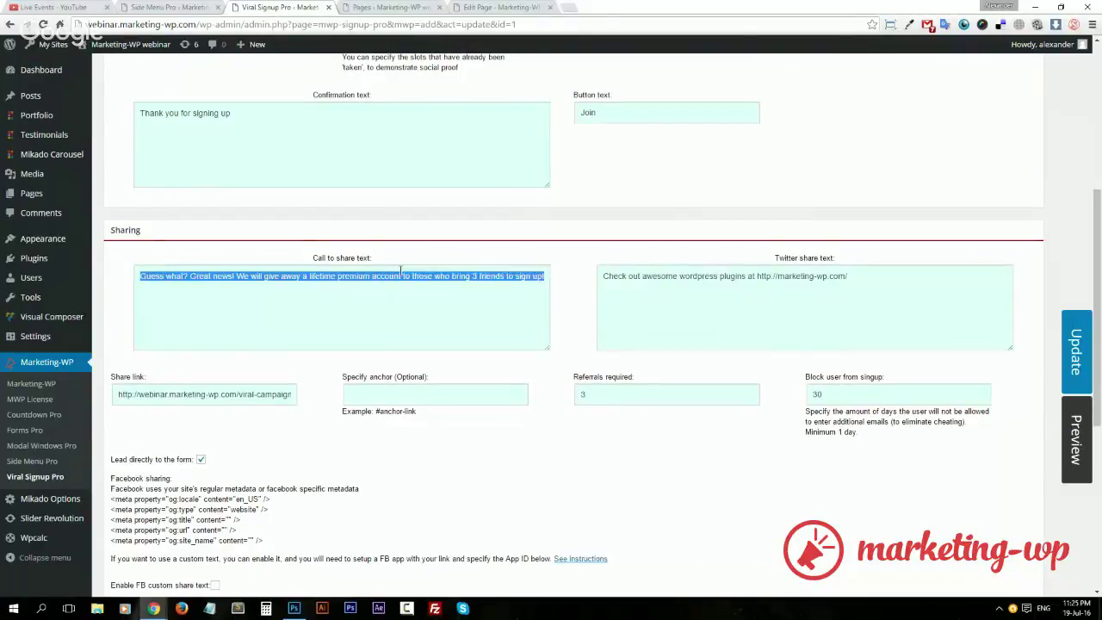
{"action": "left_click", "coordinate": [186, 282]}
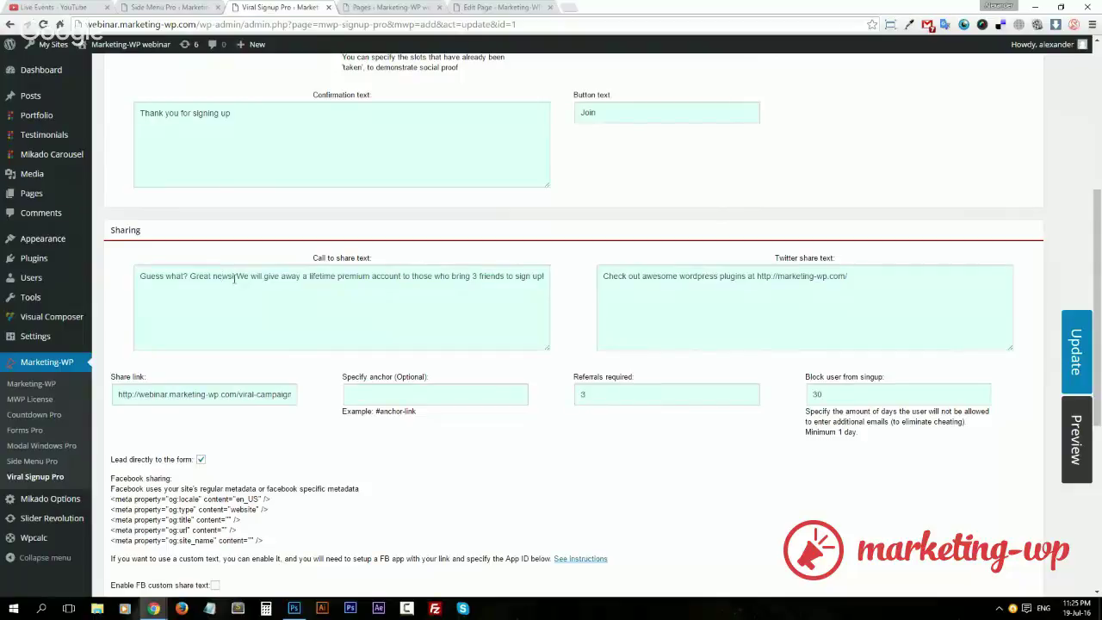
{"action": "double_click", "coordinate": [341, 282]}
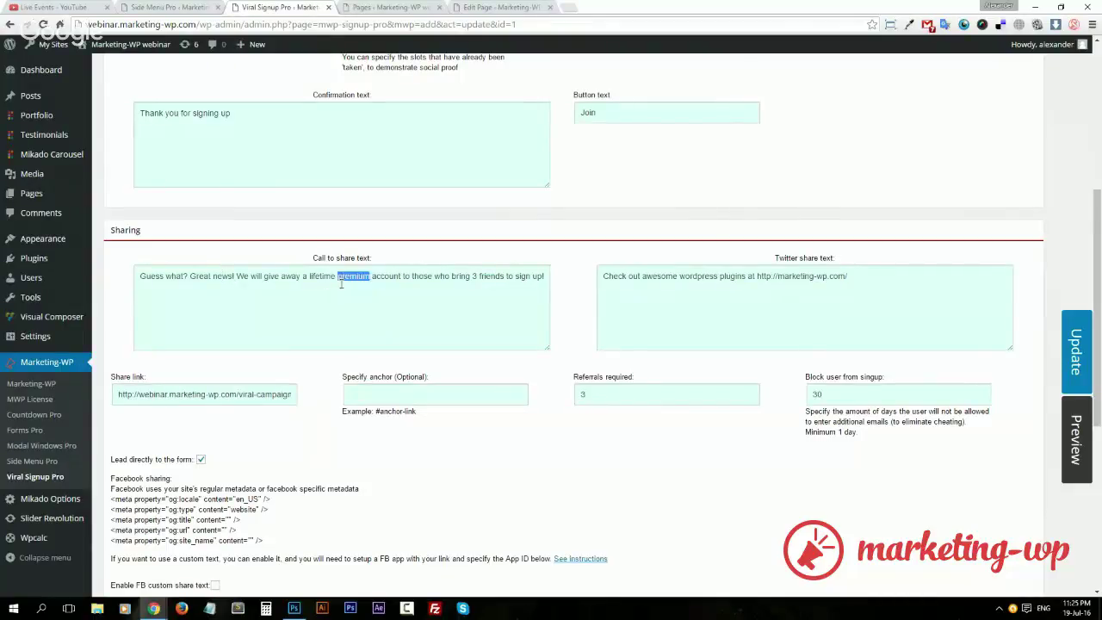
{"action": "double_click", "coordinate": [416, 279]}
{"action": "type", "text": "you, if"}
{"action": "key", "text": "BackSpace"}
{"action": "key", "text": "BackSpace"}
{"action": "key", "text": "BackSpace"}
{"action": "type", "text": "when"}
{"action": "key", "text": "shift+Right"}
{"action": "key", "text": "shift+Right"}
{"action": "key", "text": "shift+Right"}
{"action": "key", "text": "shift+Right"}
{"action": "type", "text": "you"}
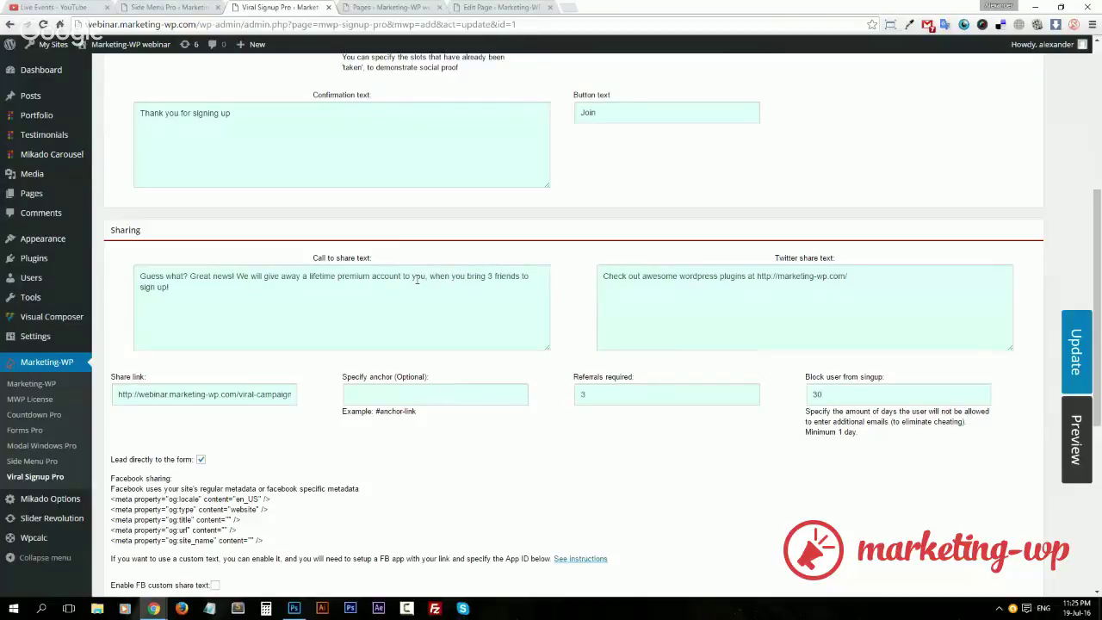
{"action": "left_click_drag", "start_coordinate": [517, 293], "coordinate": [522, 276]}
{"action": "type", "text": "!"}
Review the Twitter share text.
{"action": "left_click_drag", "start_coordinate": [849, 275], "coordinate": [603, 276]}
{"action": "left_click", "coordinate": [863, 275]}
{"action": "left_click_drag", "start_coordinate": [862, 275], "coordinate": [592, 257]}
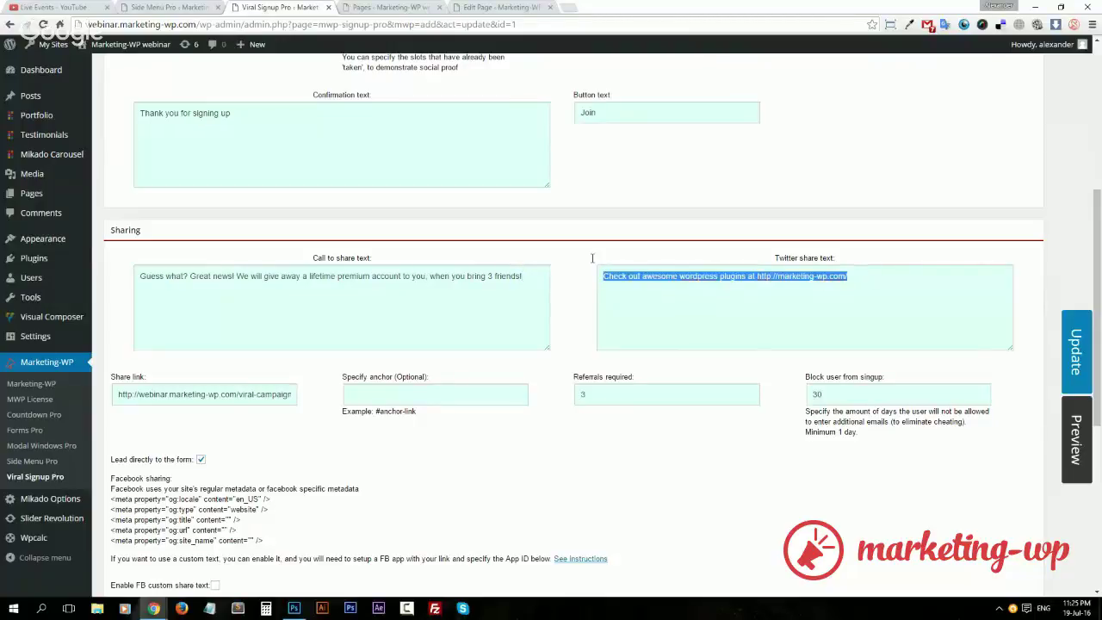
{"action": "left_click", "coordinate": [849, 272]}
Enable FB custom share text and review its share text and app id settings.
{"action": "scroll", "coordinate": [213, 503], "scroll_direction": "down", "scroll_amount": 1}
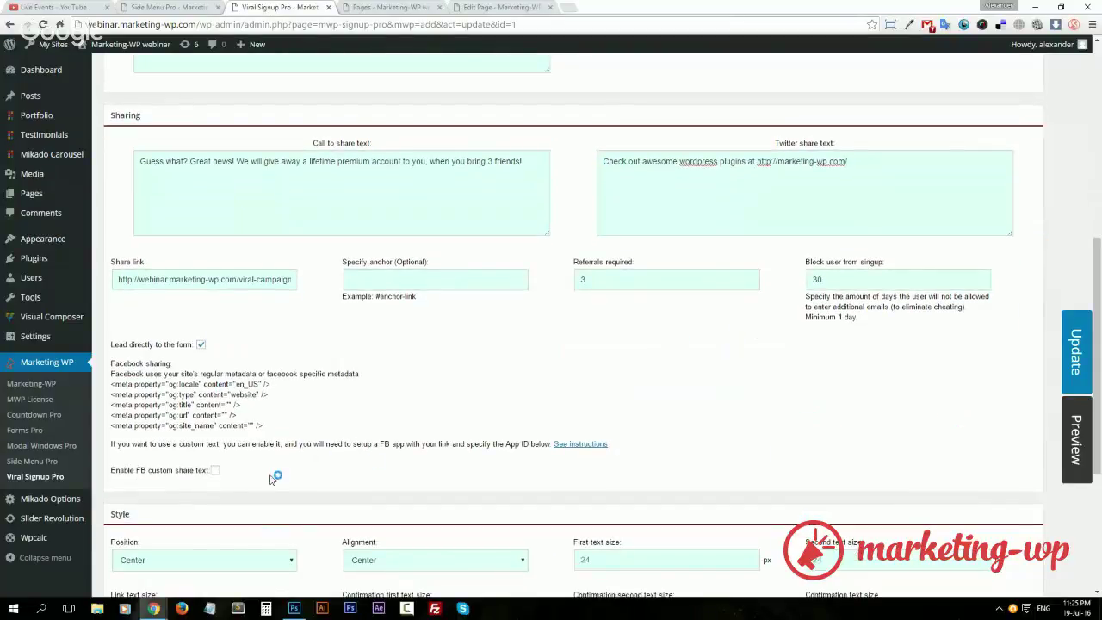
{"action": "left_click", "coordinate": [214, 471]}
{"action": "scroll", "coordinate": [298, 369], "scroll_direction": "down", "scroll_amount": 2}
{"action": "triple_click", "coordinate": [289, 352]}
{"action": "left_click", "coordinate": [239, 361]}
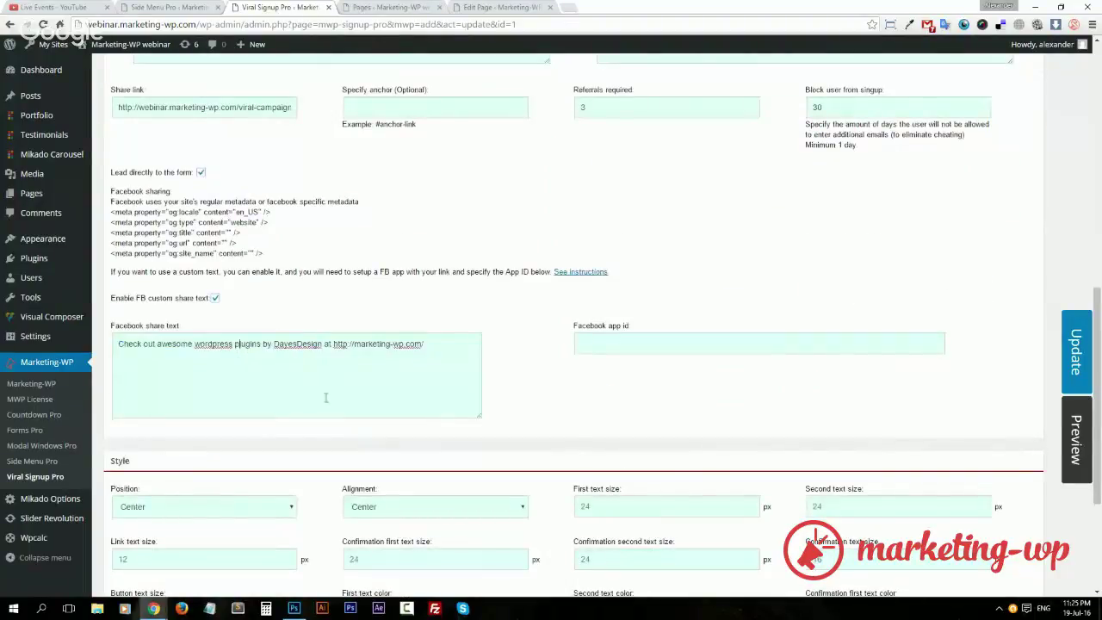
{"action": "left_click_drag", "start_coordinate": [578, 327], "coordinate": [637, 327]}
{"action": "left_click", "coordinate": [600, 330]}
{"action": "left_click_drag", "start_coordinate": [114, 326], "coordinate": [671, 332]}
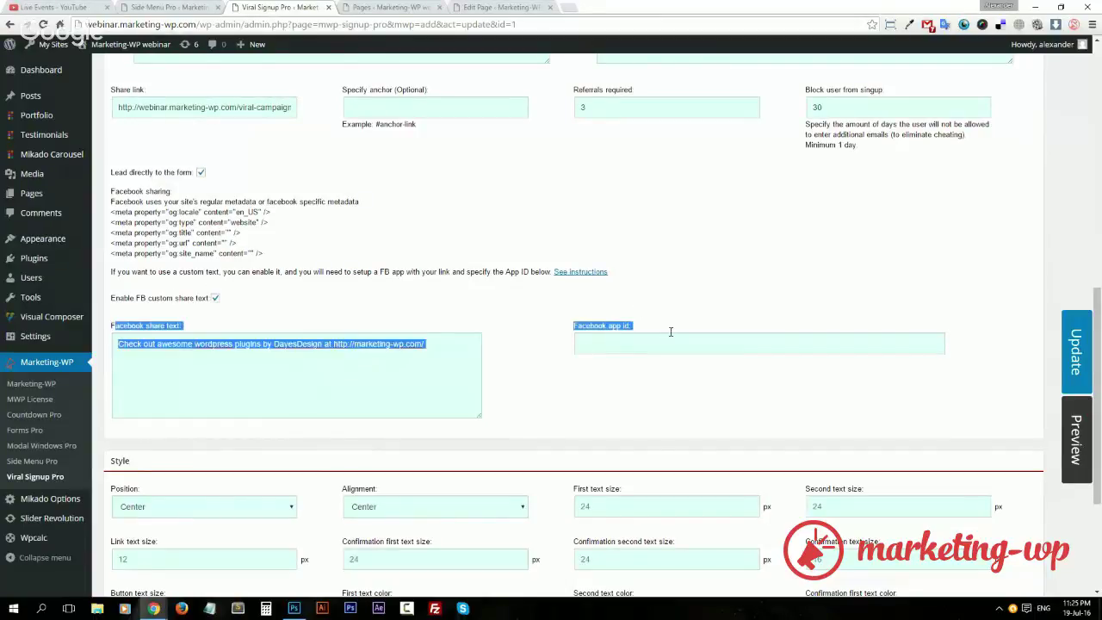
{"action": "left_click", "coordinate": [445, 318]}
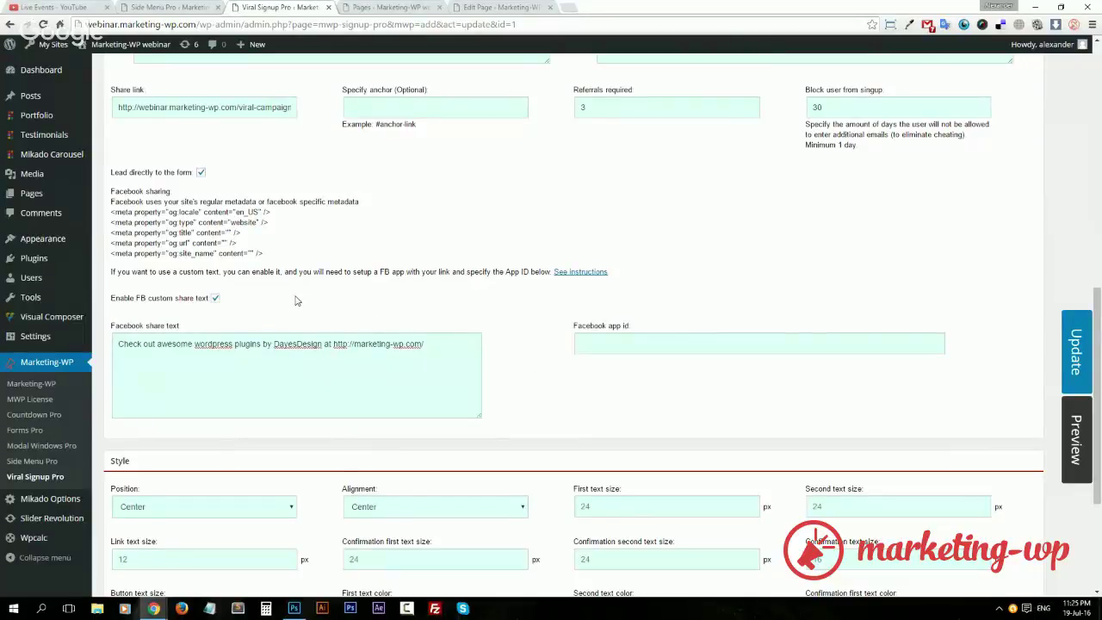
Turn the Facebook custom share text off and review the og meta-tag lines.
{"action": "left_click", "coordinate": [215, 298]}
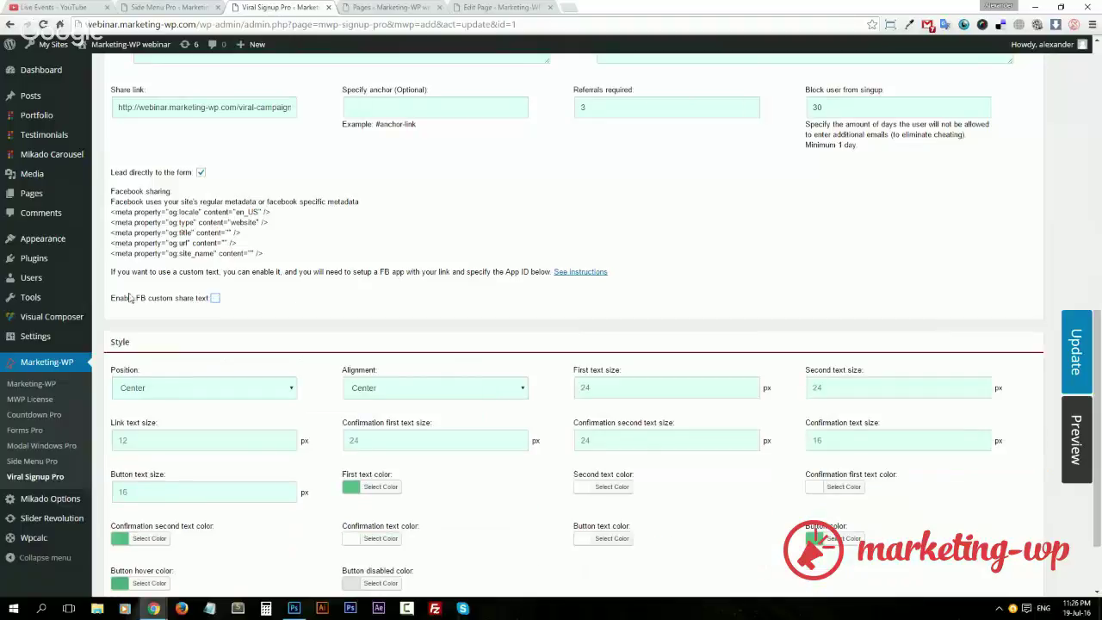
{"action": "scroll", "coordinate": [215, 305], "scroll_direction": "up", "scroll_amount": 2}
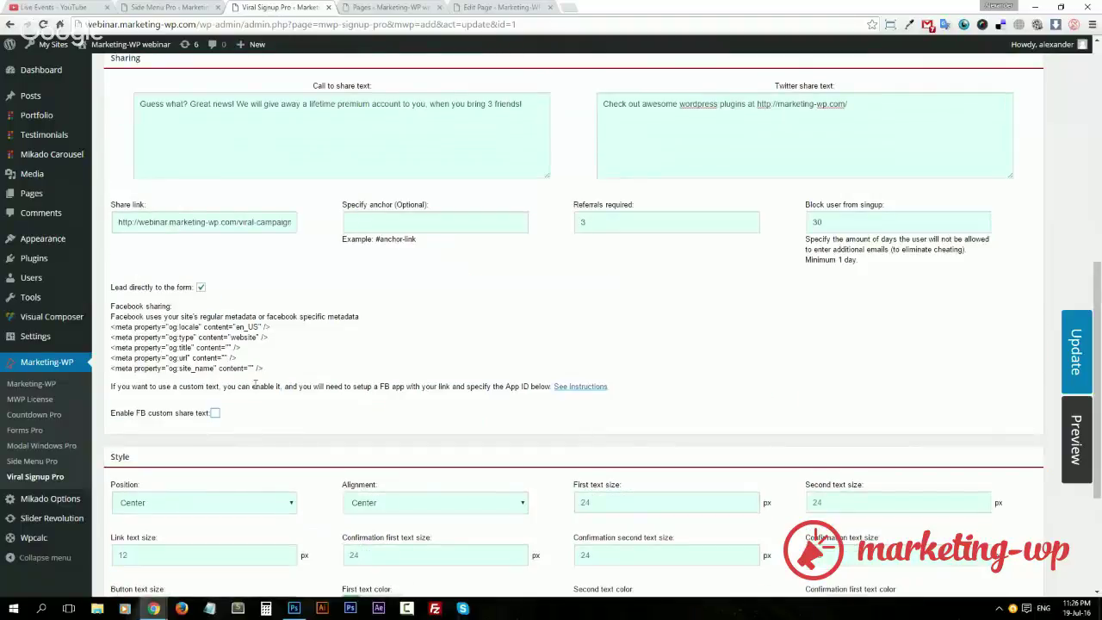
{"action": "left_click_drag", "start_coordinate": [261, 361], "coordinate": [112, 328]}
{"action": "left_click", "coordinate": [113, 327]}
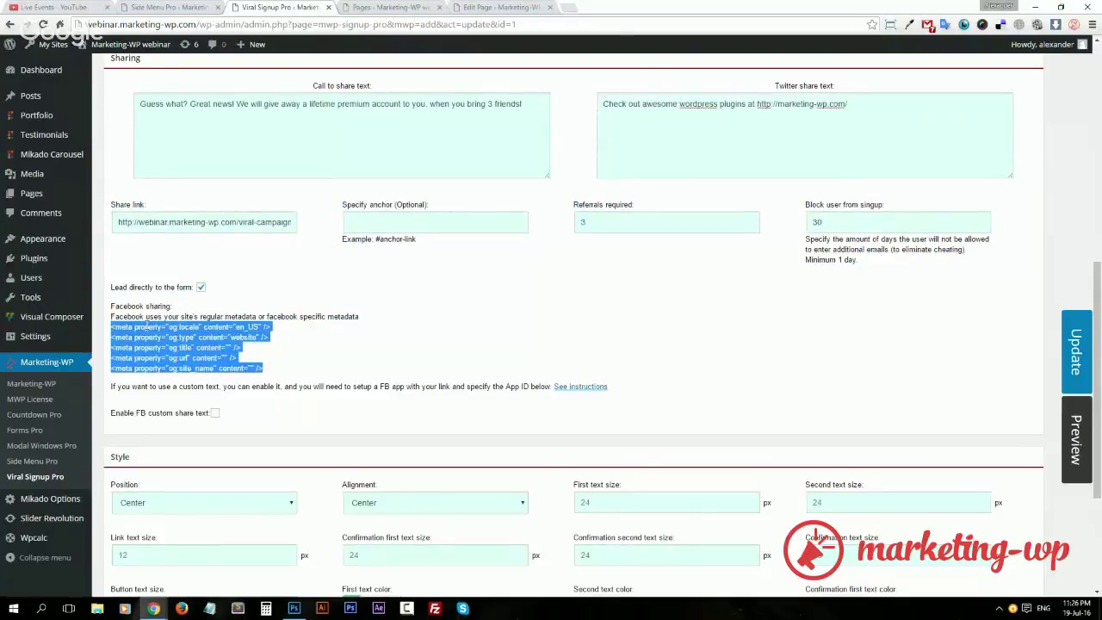
{"action": "left_click", "coordinate": [249, 349]}
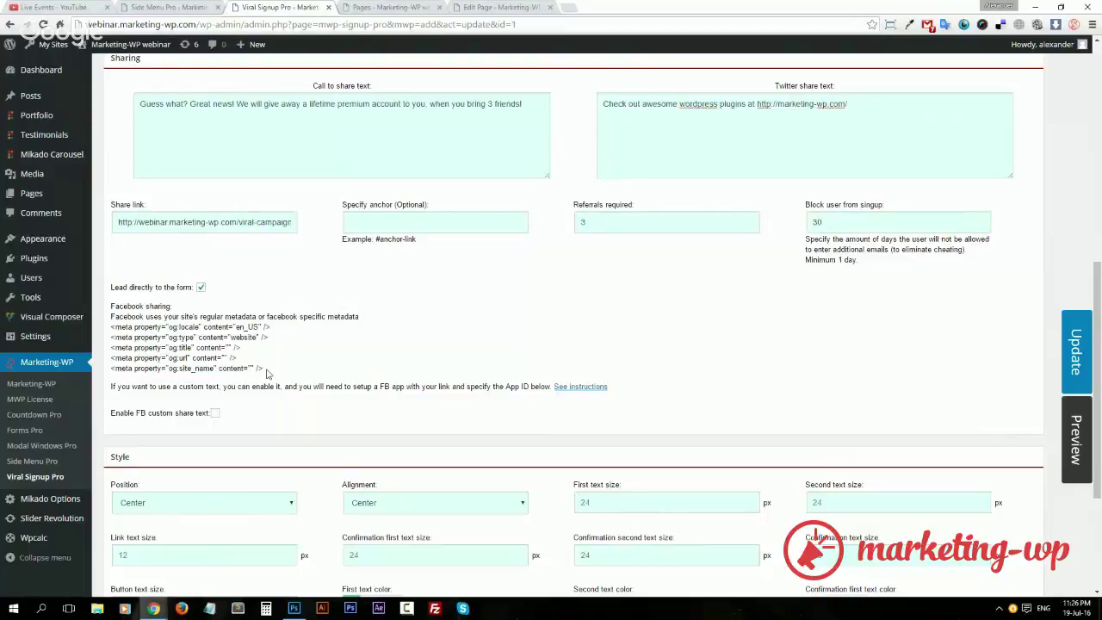
{"action": "left_click_drag", "start_coordinate": [267, 373], "coordinate": [112, 328]}
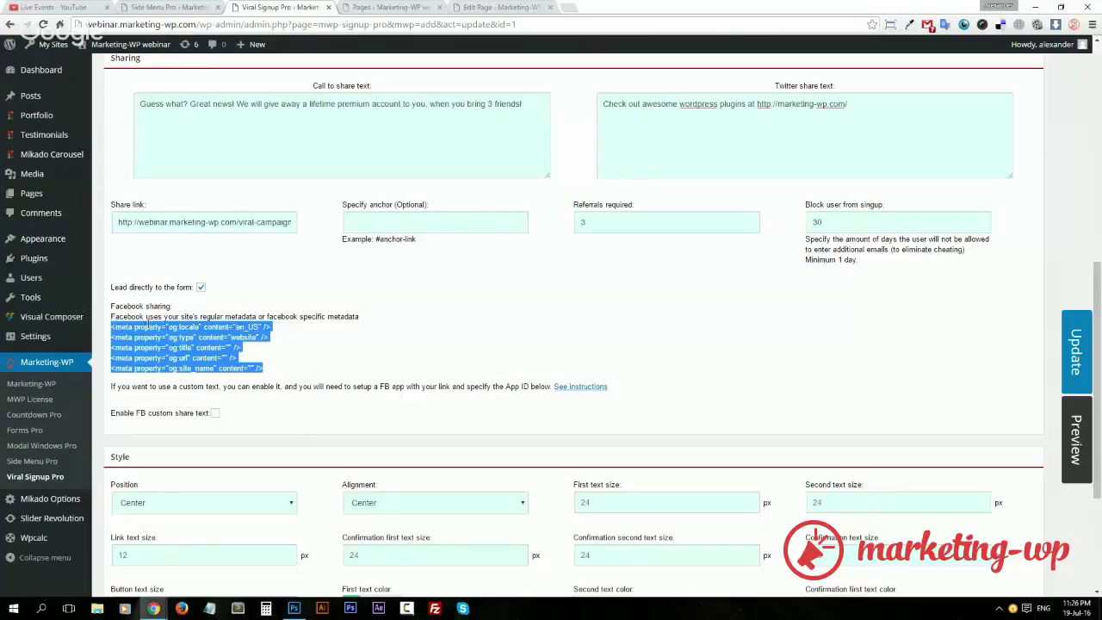
{"action": "double_click", "coordinate": [181, 337]}
{"action": "left_click", "coordinate": [304, 368]}
Watch the 'See instructions' Facebook setup video briefly, then close its tab.
{"action": "middle_click", "coordinate": [570, 389]}
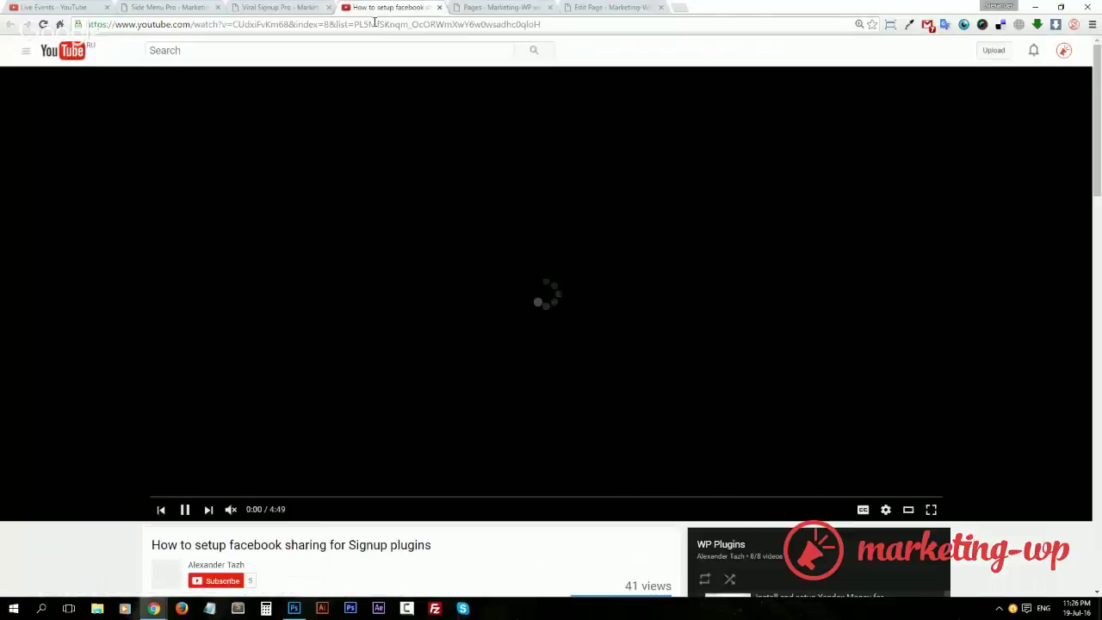
{"action": "left_click", "coordinate": [387, 7]}
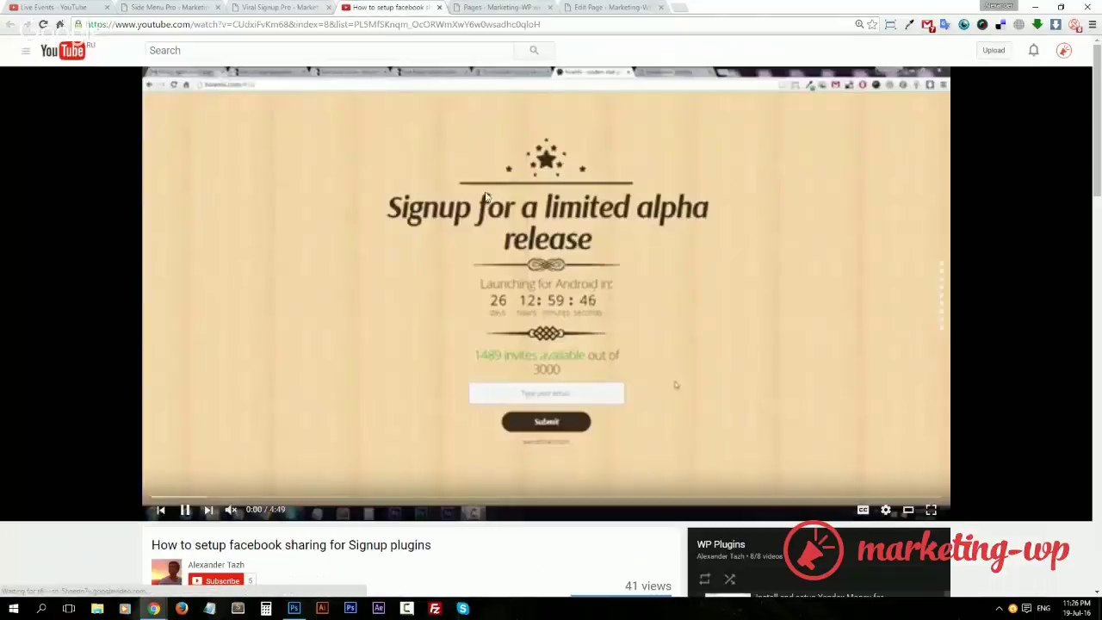
{"action": "key", "text": "space"}
{"action": "middle_click", "coordinate": [349, 11]}
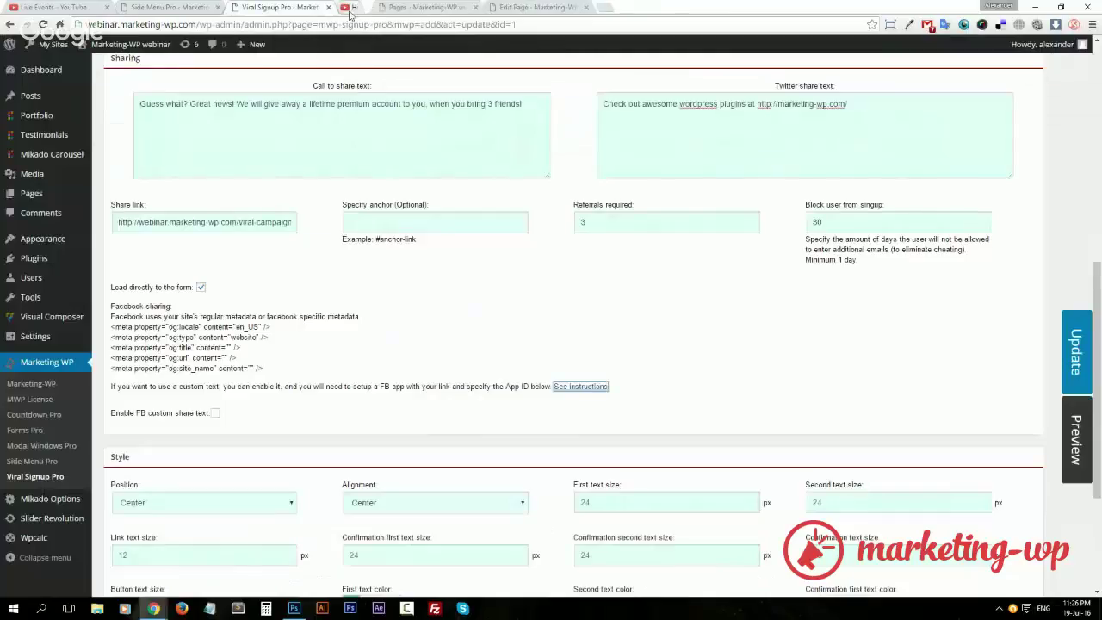
{"action": "left_click", "coordinate": [349, 353]}
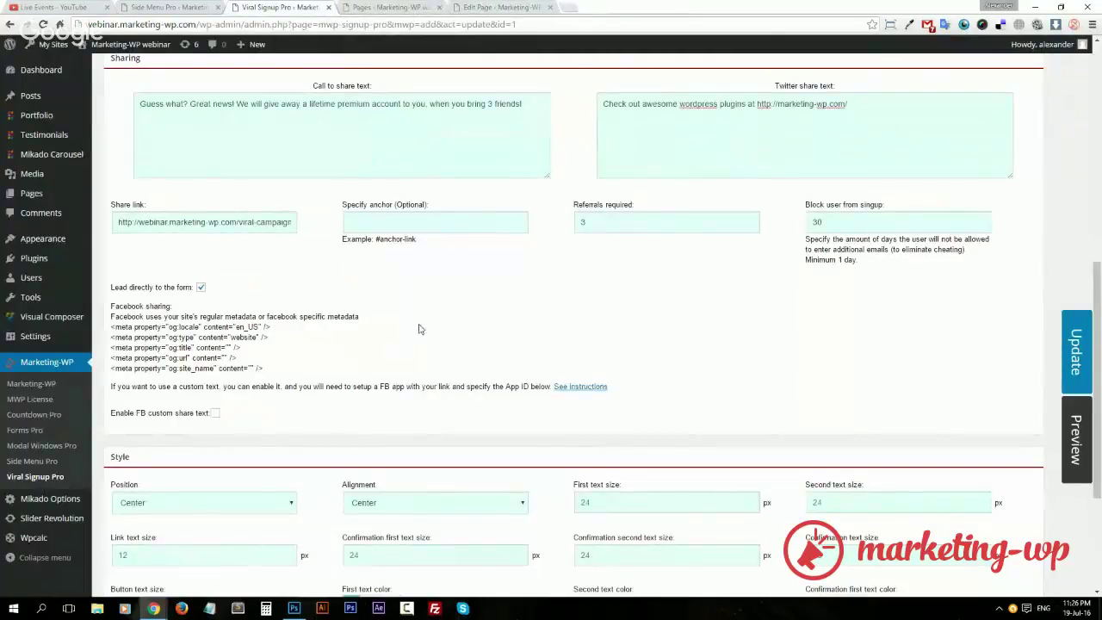
Review the Share link URL and the optional anchor field.
{"action": "scroll", "coordinate": [244, 408], "scroll_direction": "up", "scroll_amount": 1}
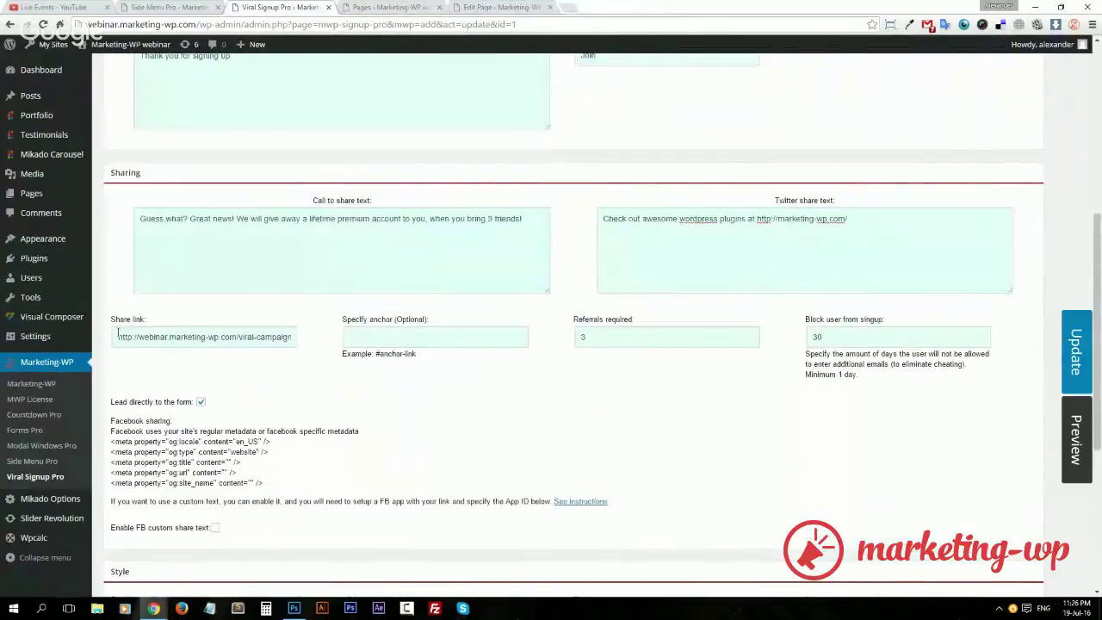
{"action": "left_click_drag", "start_coordinate": [118, 337], "coordinate": [304, 339]}
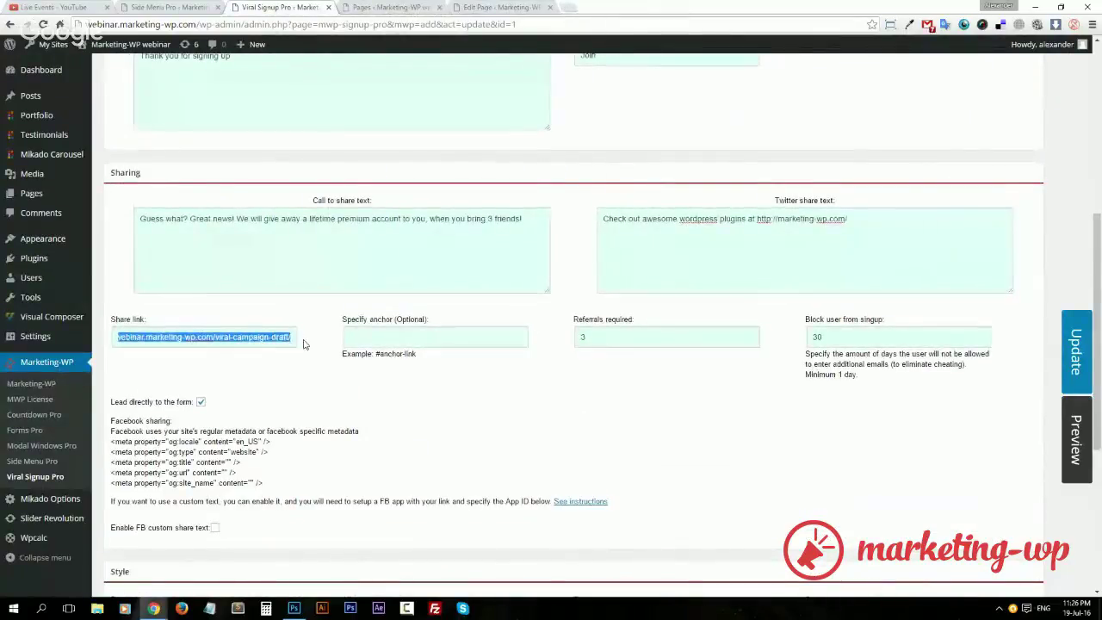
{"action": "triple_click", "coordinate": [259, 338]}
{"action": "left_click", "coordinate": [478, 402]}
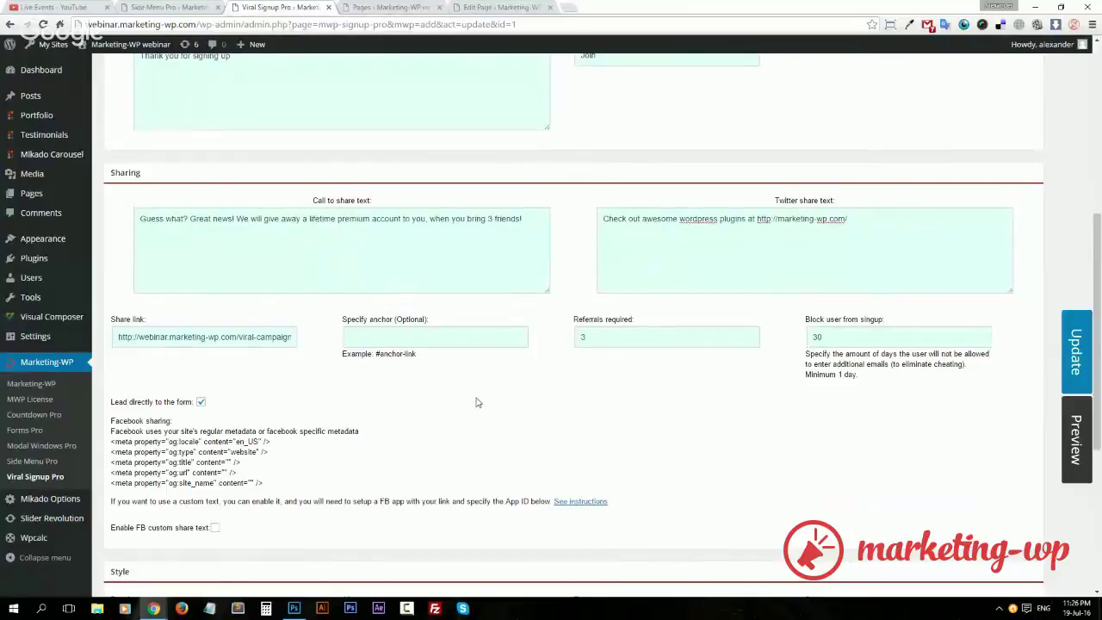
{"action": "left_click", "coordinate": [446, 339]}
Save the viral draft form and copy the [mwpSignup id=1] shortcode.
{"action": "scroll", "coordinate": [415, 417], "scroll_direction": "down", "scroll_amount": 4}
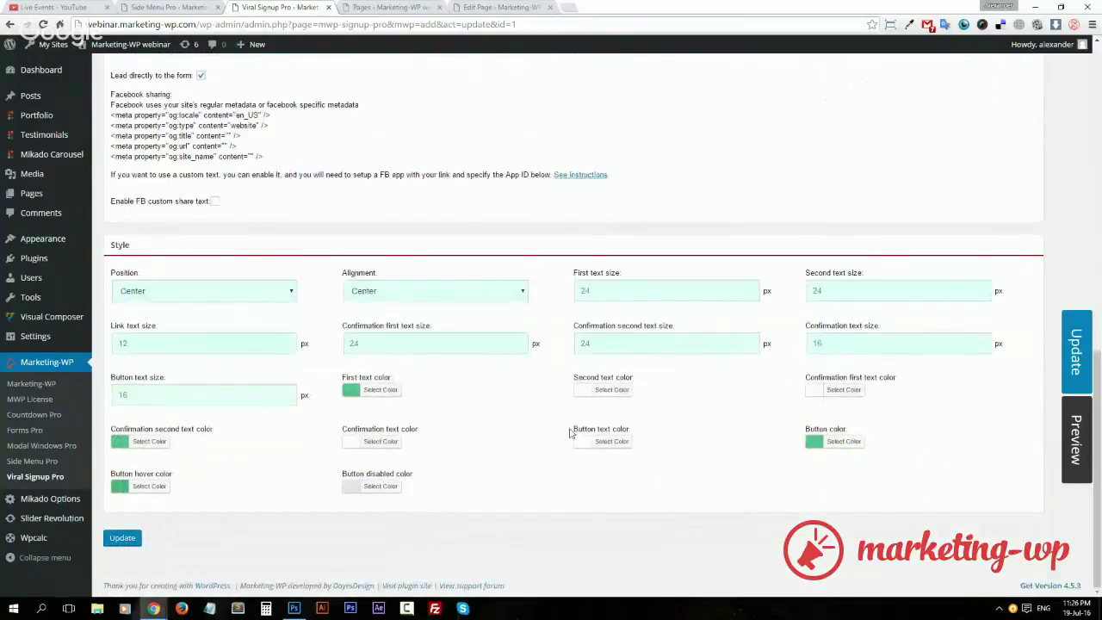
{"action": "left_click", "coordinate": [1064, 353]}
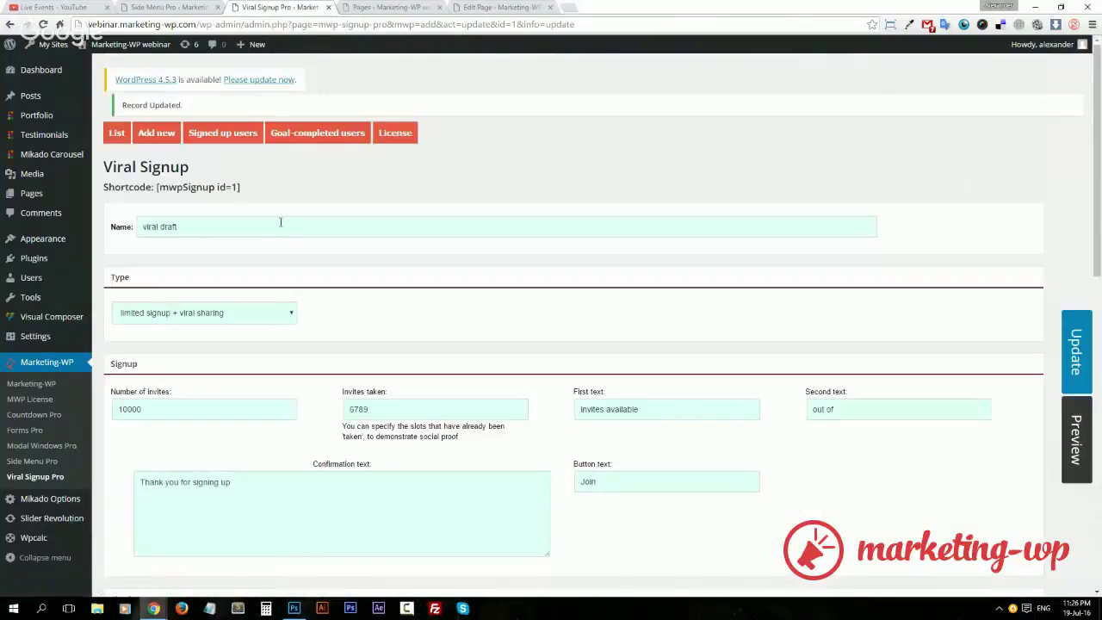
{"action": "left_click_drag", "start_coordinate": [241, 187], "coordinate": [157, 188]}
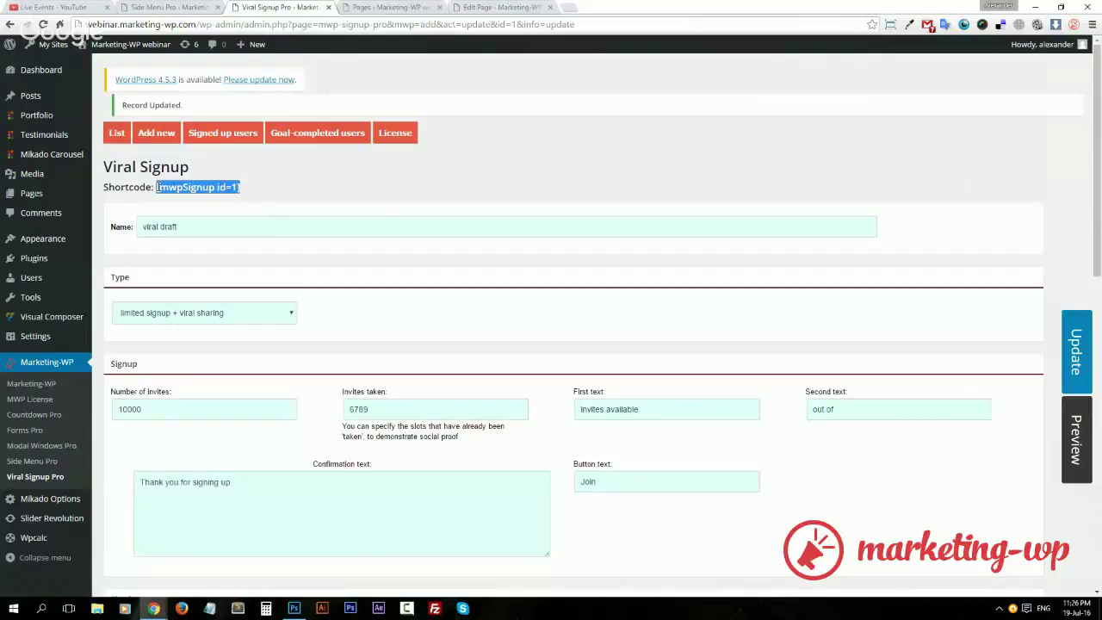
Add a Text Block to the 6. Viral Campaign page in Visual Composer.
{"action": "left_click", "coordinate": [398, 10]}
{"action": "key", "text": "ctrl+Tab"}
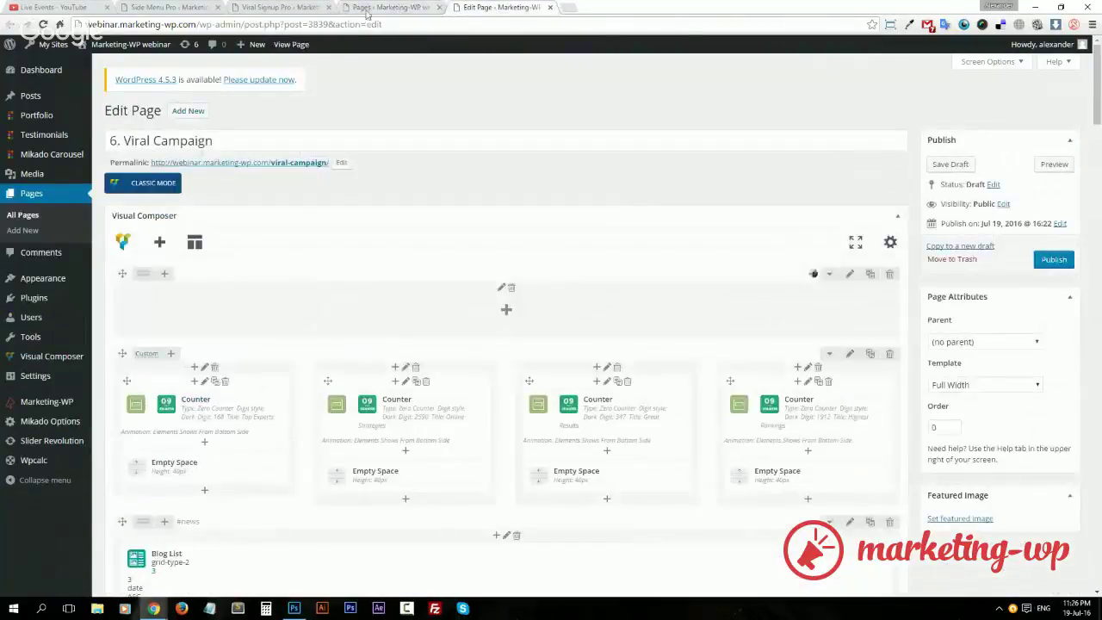
{"action": "left_click", "coordinate": [368, 12]}
{"action": "left_click", "coordinate": [485, 8]}
{"action": "left_click", "coordinate": [506, 310]}
{"action": "left_click", "coordinate": [334, 169]}
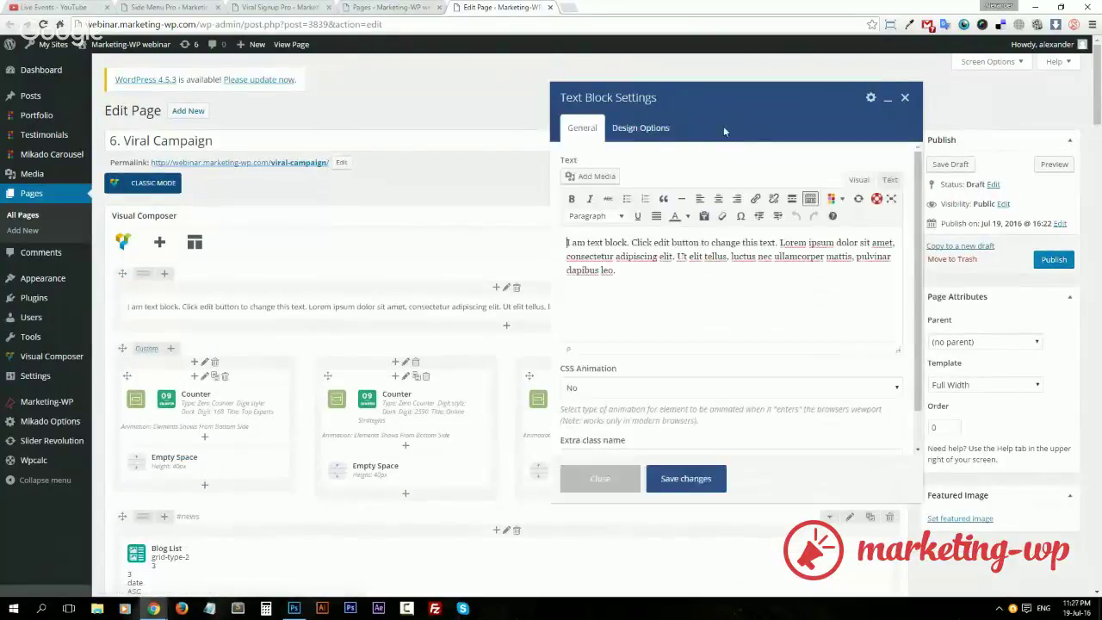
{"action": "left_click", "coordinate": [640, 127]}
{"action": "left_click", "coordinate": [582, 128]}
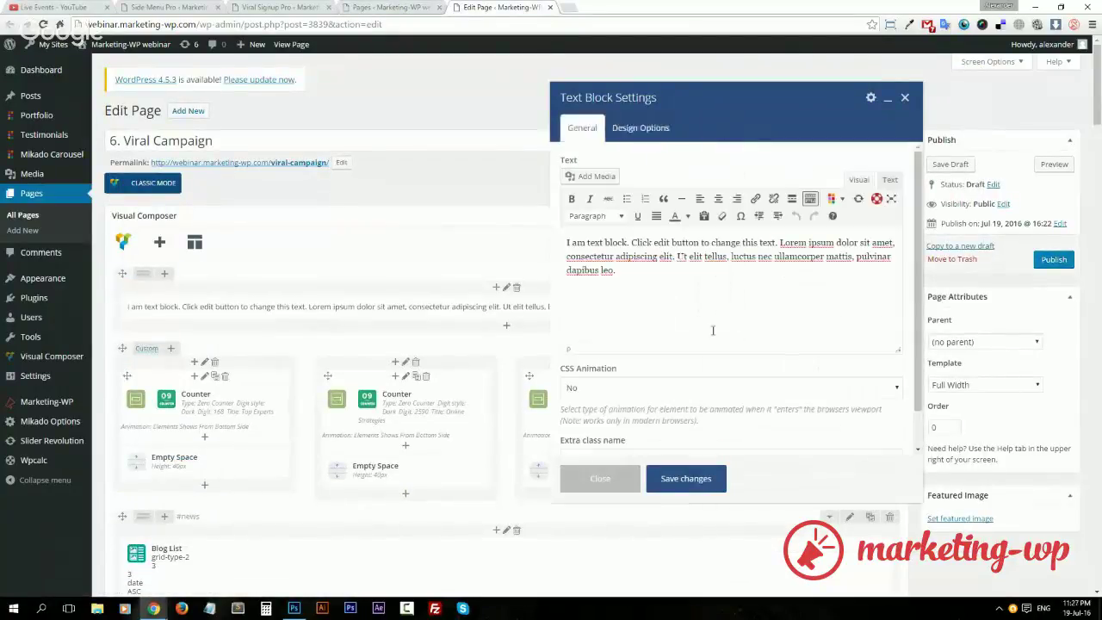
Replace the placeholder text with the pasted [mwpSignup id=1] shortcode heading.
{"action": "left_click", "coordinate": [706, 322]}
{"action": "key", "text": "ctrl+a"}
{"action": "type", "text": "[mwpsignup id=1]"}
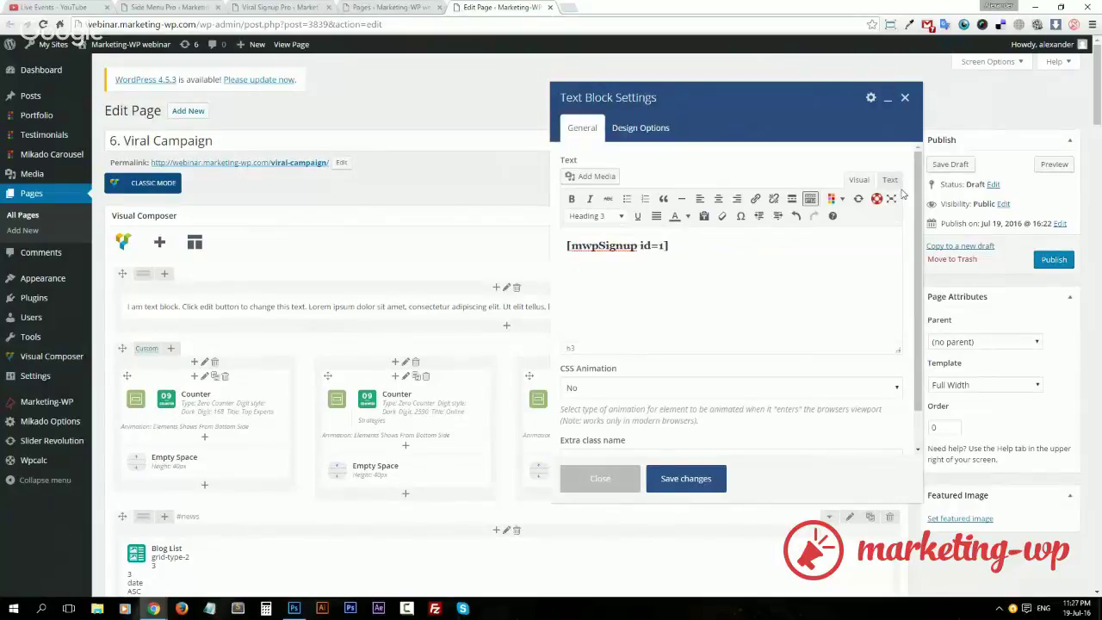
{"action": "left_click", "coordinate": [890, 179]}
{"action": "left_click_drag", "start_coordinate": [668, 219], "coordinate": [565, 219]}
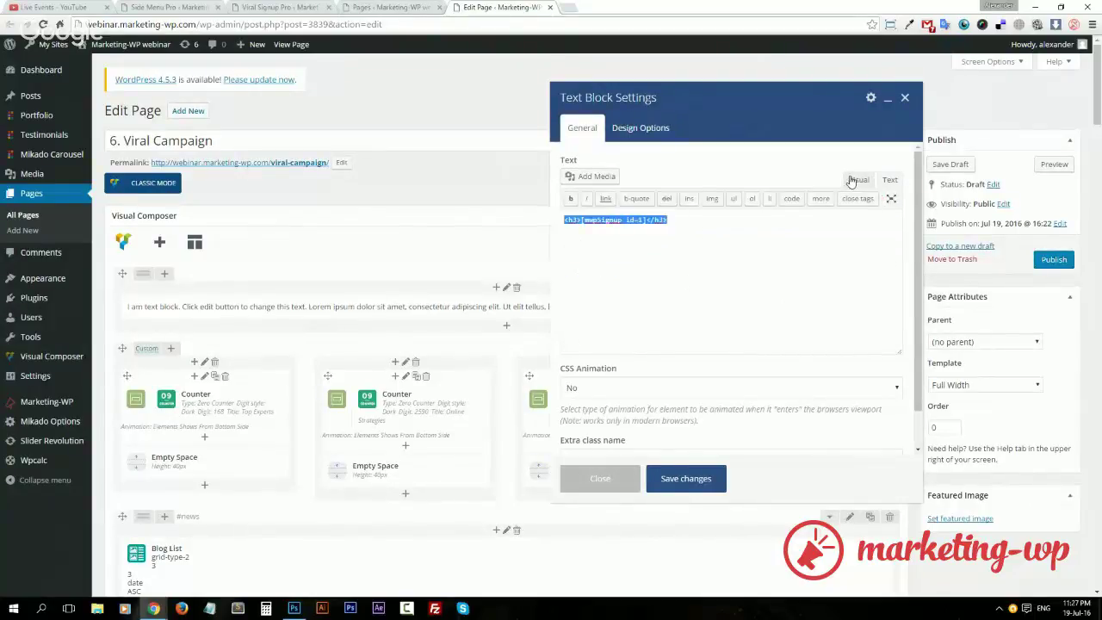
{"action": "left_click", "coordinate": [856, 180]}
Check the form Position and Alignment options, keeping alignment at Center.
{"action": "left_click", "coordinate": [392, 7]}
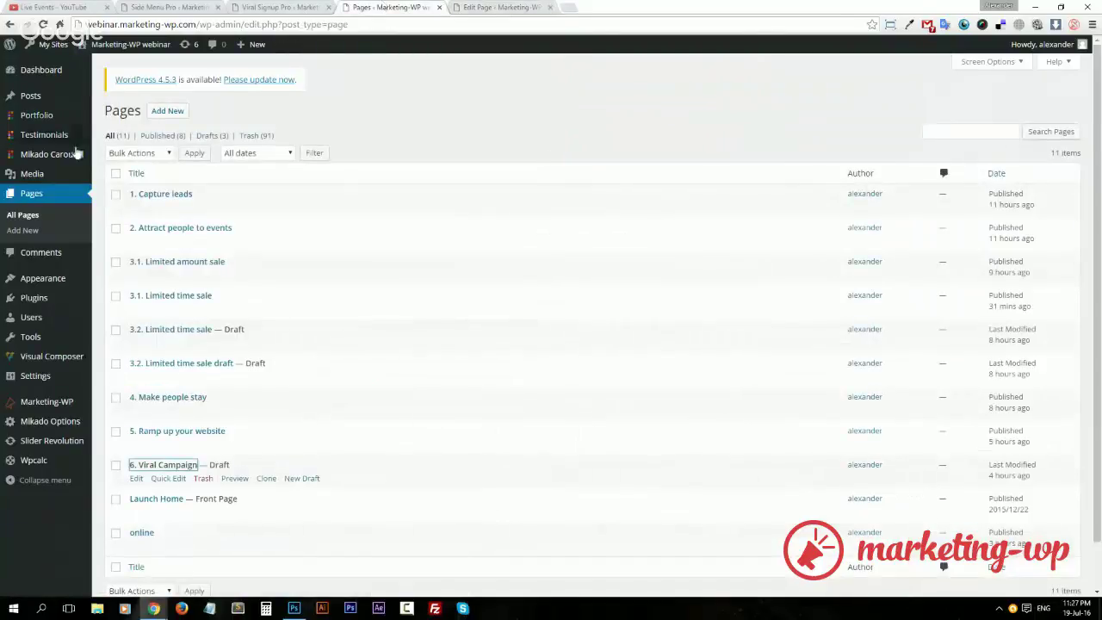
{"action": "left_click", "coordinate": [267, 7]}
{"action": "scroll", "coordinate": [499, 454], "scroll_direction": "down", "scroll_amount": 7}
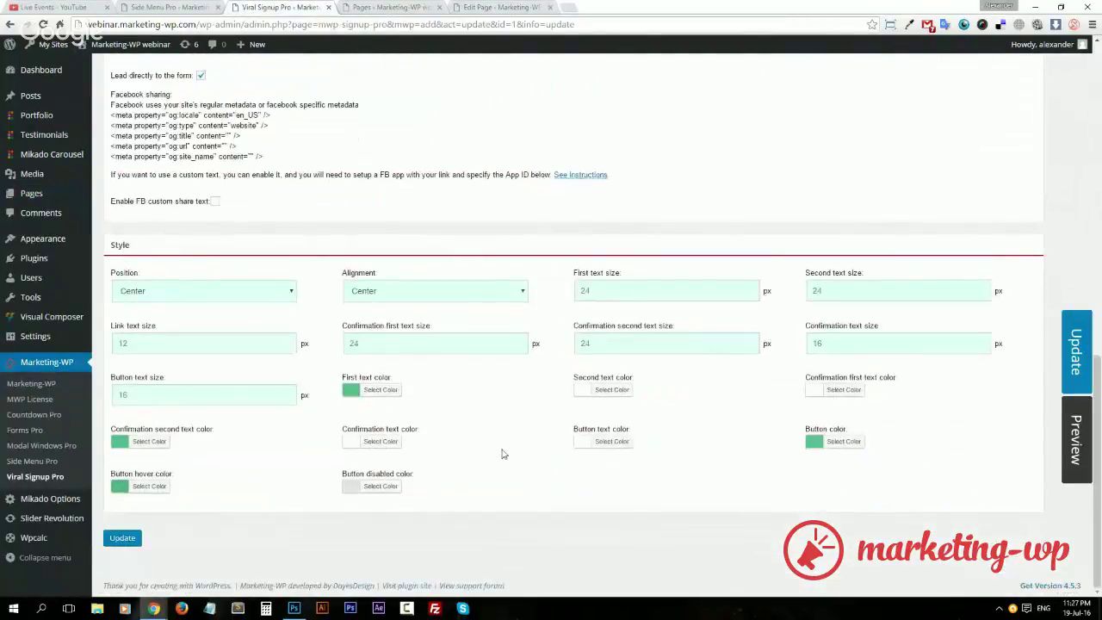
{"action": "left_click", "coordinate": [418, 290]}
{"action": "left_click", "coordinate": [398, 293]}
{"action": "left_click", "coordinate": [196, 295]}
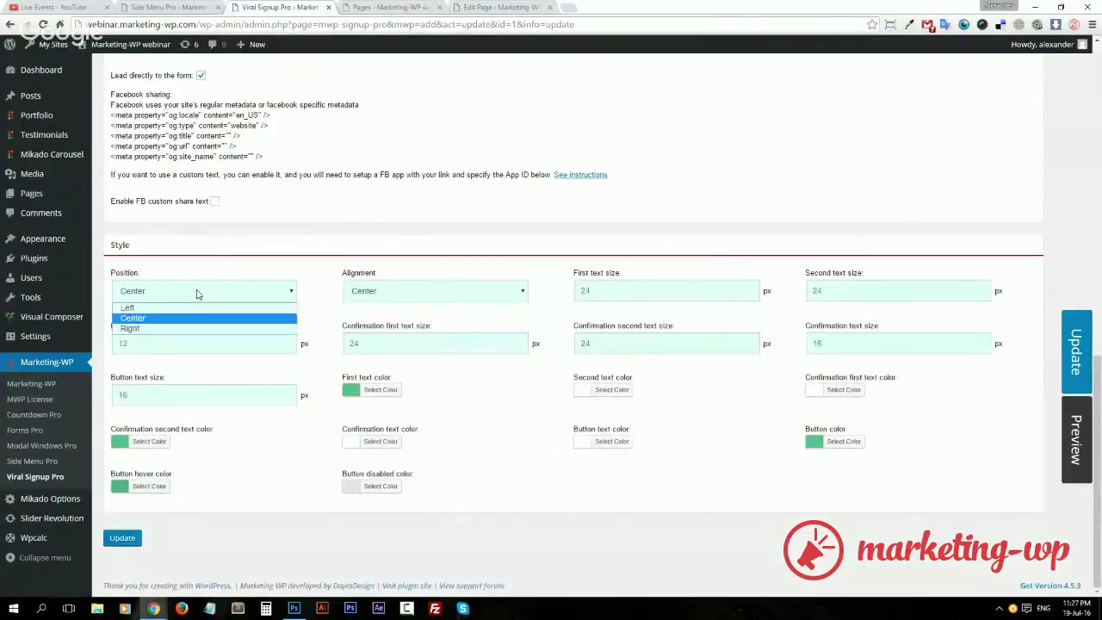
{"action": "left_click", "coordinate": [381, 292]}
{"action": "left_click", "coordinate": [381, 292]}
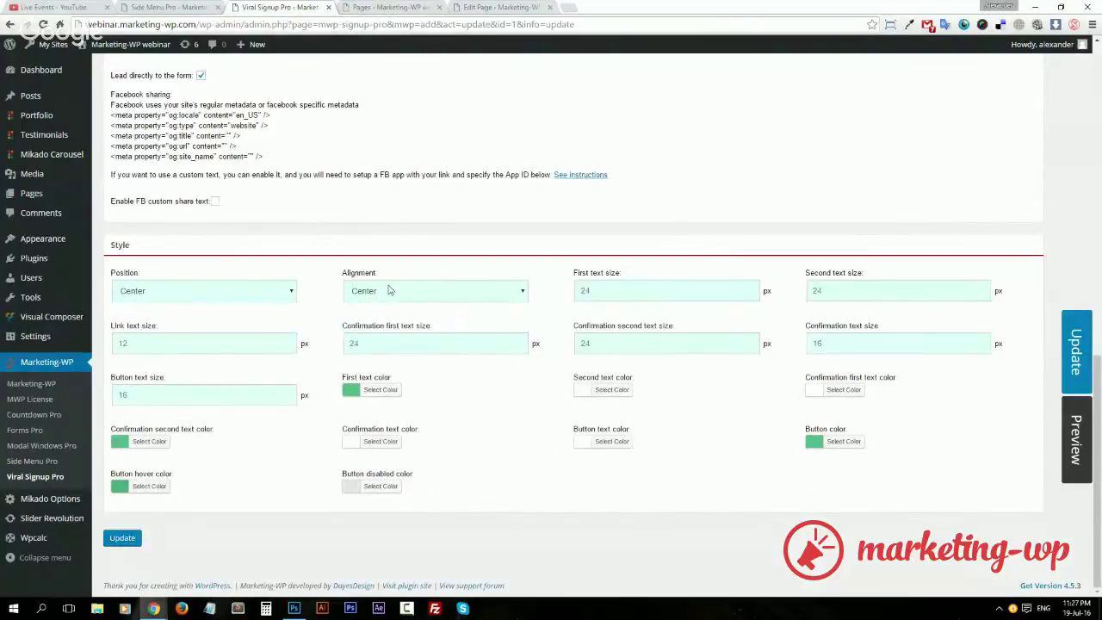
Save the text block, publish the 6. Viral Campaign page and open it live.
{"action": "left_click", "coordinate": [489, 8]}
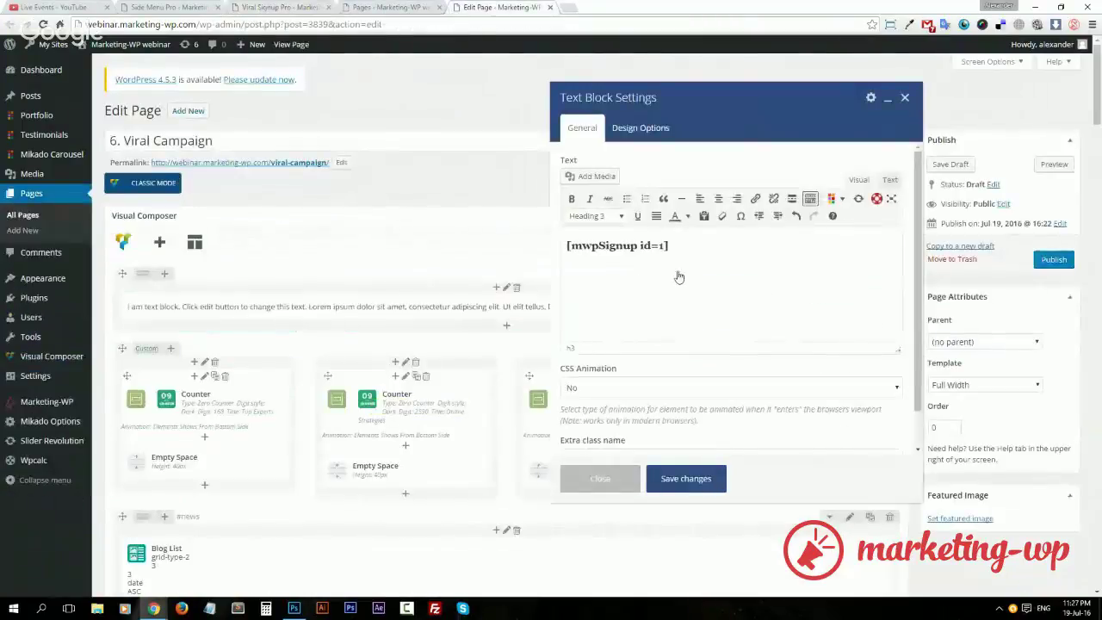
{"action": "left_click", "coordinate": [708, 481]}
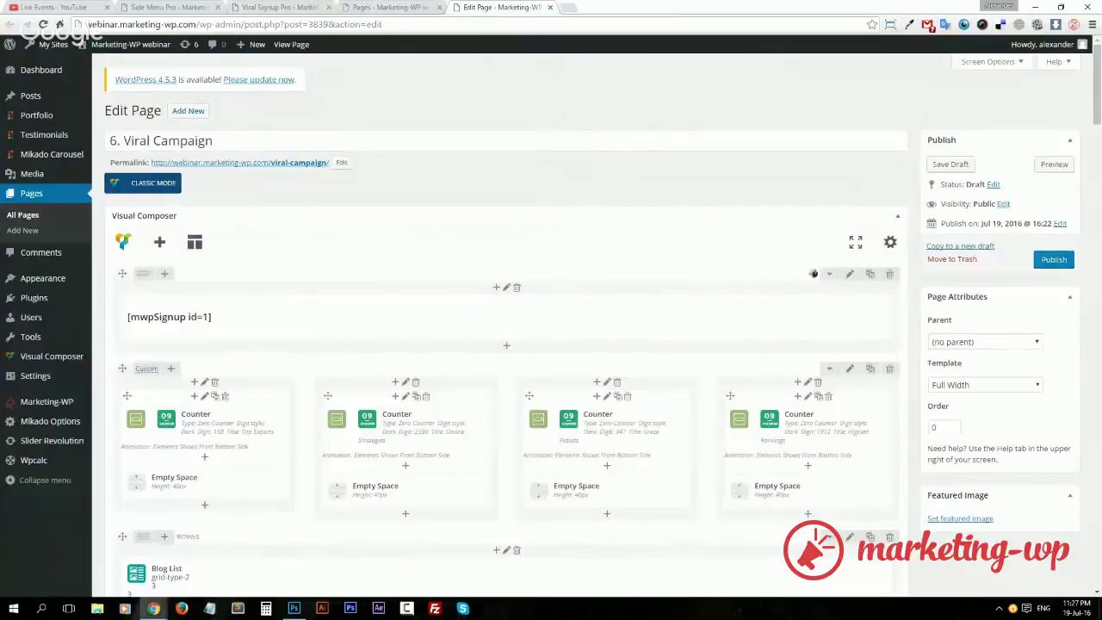
{"action": "left_click", "coordinate": [1071, 259]}
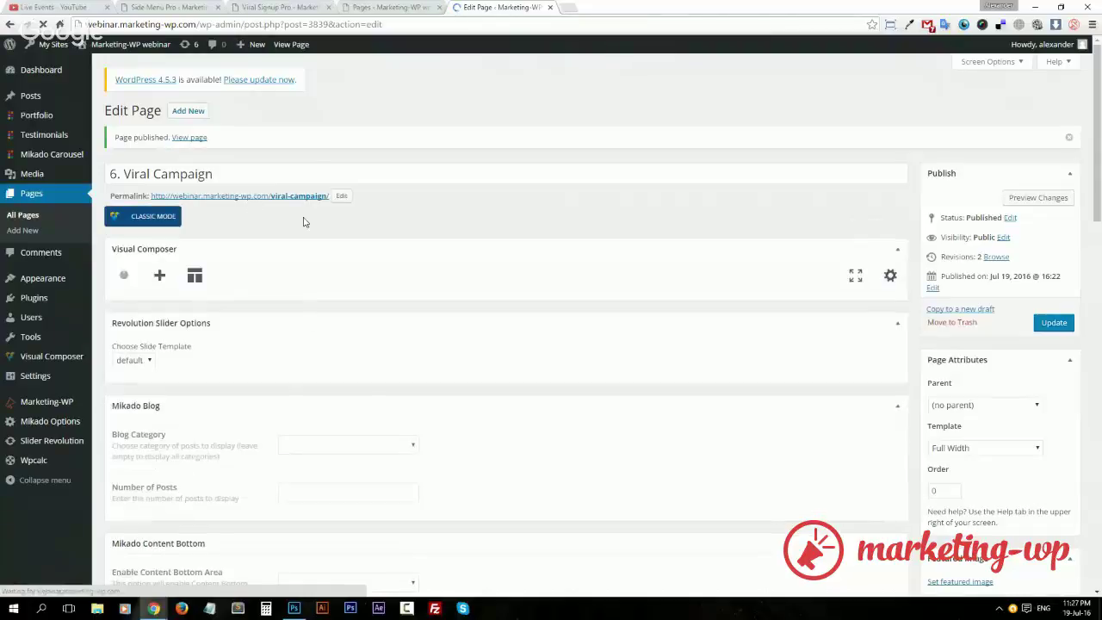
{"action": "middle_click", "coordinate": [308, 197]}
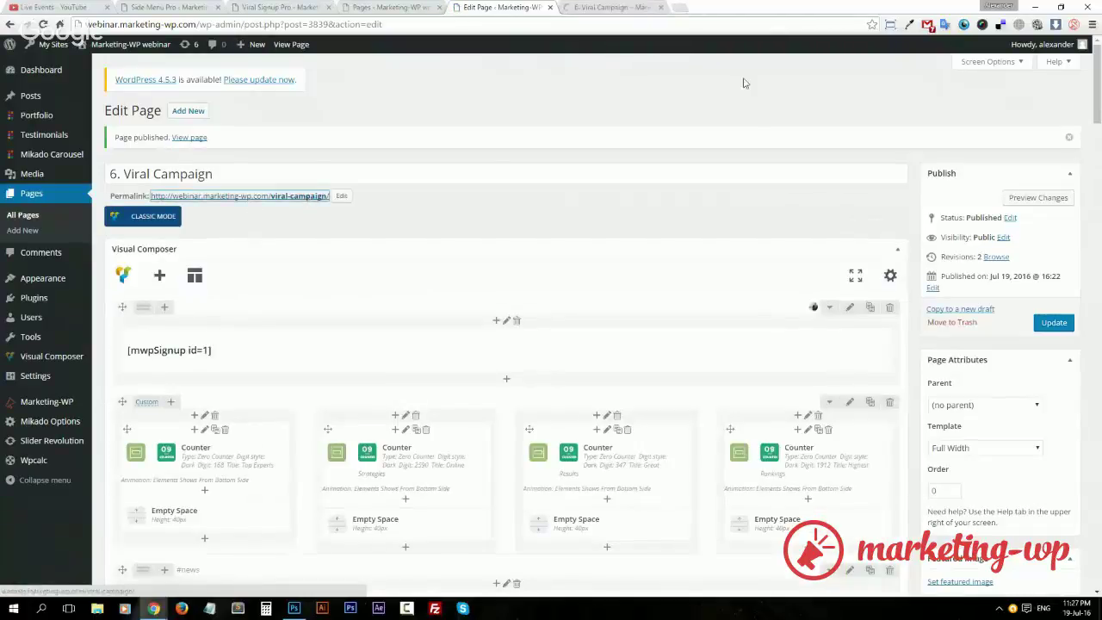
{"action": "left_click", "coordinate": [605, 11]}
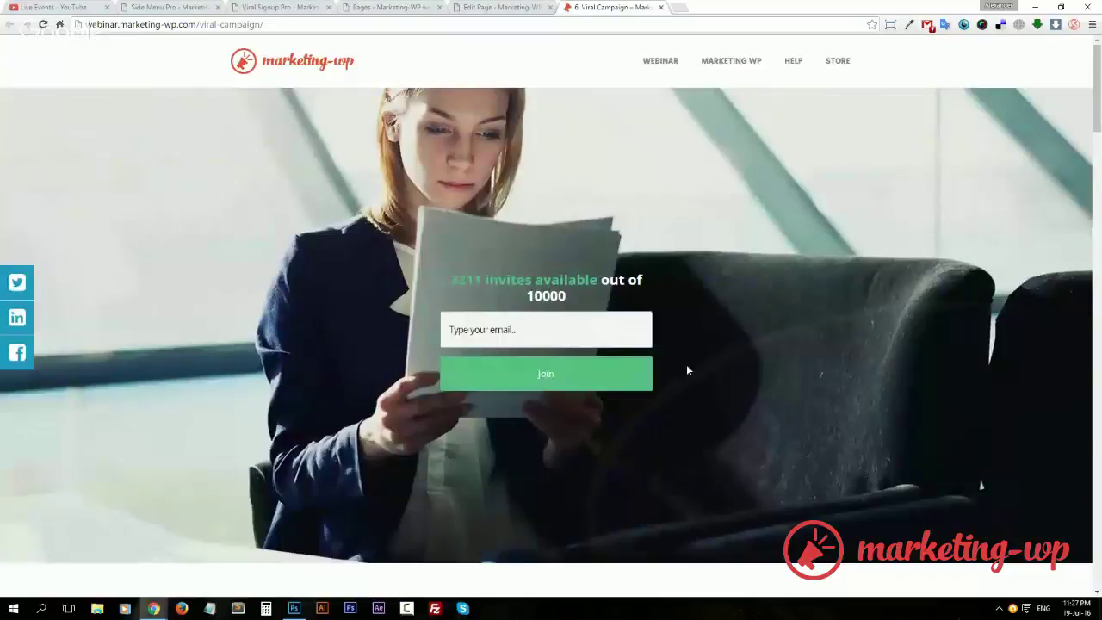
Review the '3211 invites available out of 10000' headline on the live page.
{"action": "scroll", "coordinate": [672, 361], "scroll_direction": "down", "scroll_amount": 1}
{"action": "scroll", "coordinate": [657, 359], "scroll_direction": "up", "scroll_amount": 1}
{"action": "left_click", "coordinate": [571, 322]}
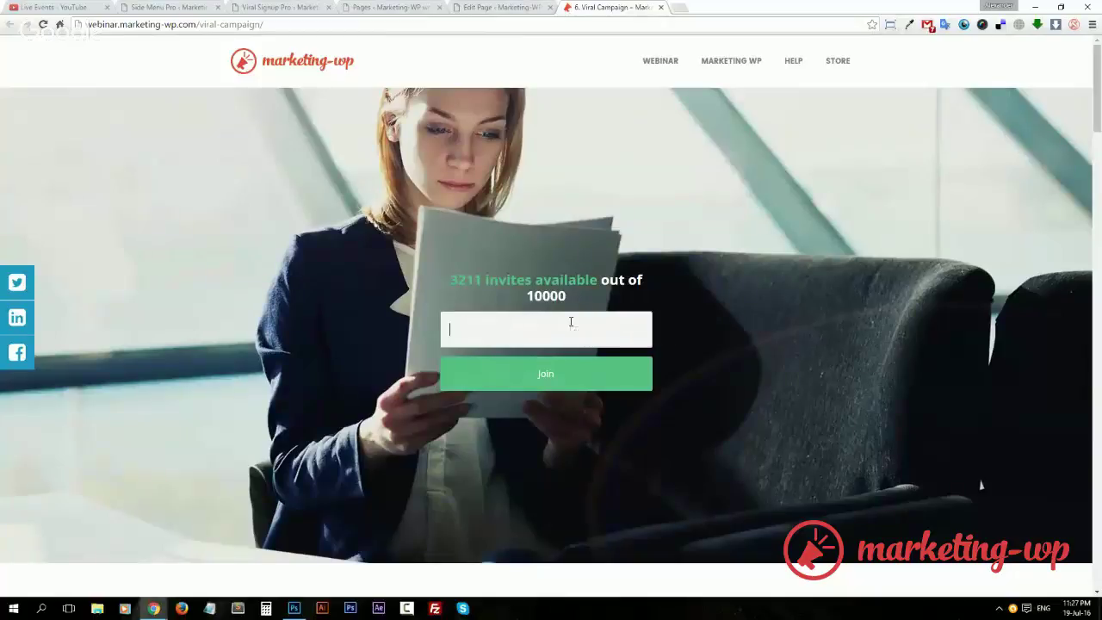
{"action": "left_click", "coordinate": [707, 333]}
{"action": "left_click_drag", "start_coordinate": [487, 281], "coordinate": [551, 281]}
{"action": "double_click", "coordinate": [462, 281]}
{"action": "triple_click", "coordinate": [567, 284]}
Join with an email address, review the confirmation texts, and share on Facebook.
{"action": "left_click", "coordinate": [529, 327]}
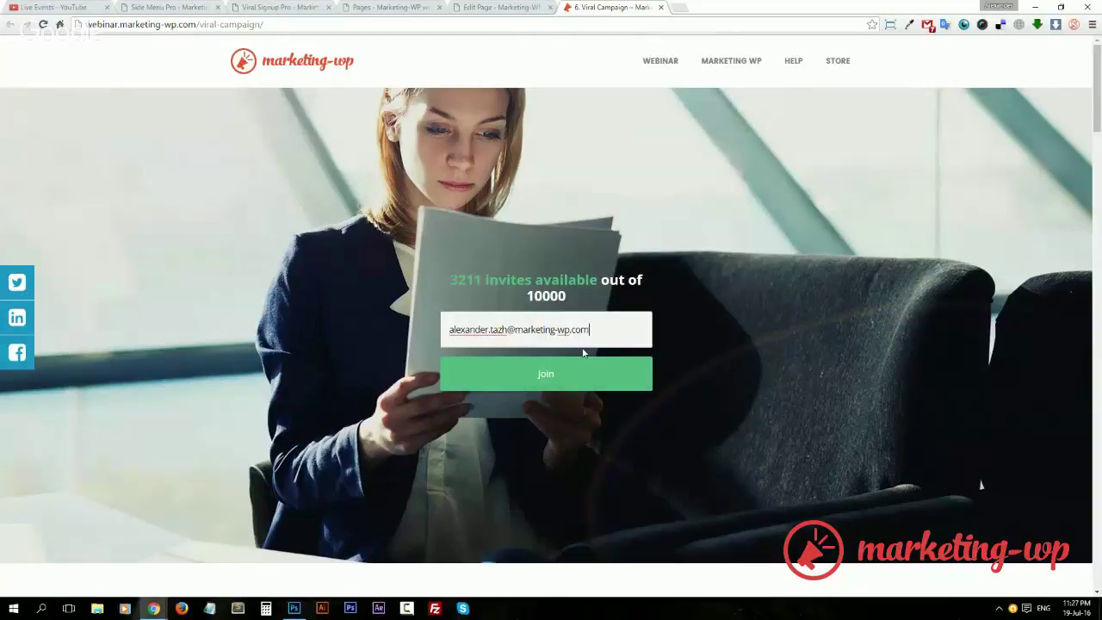
{"action": "left_click", "coordinate": [568, 374]}
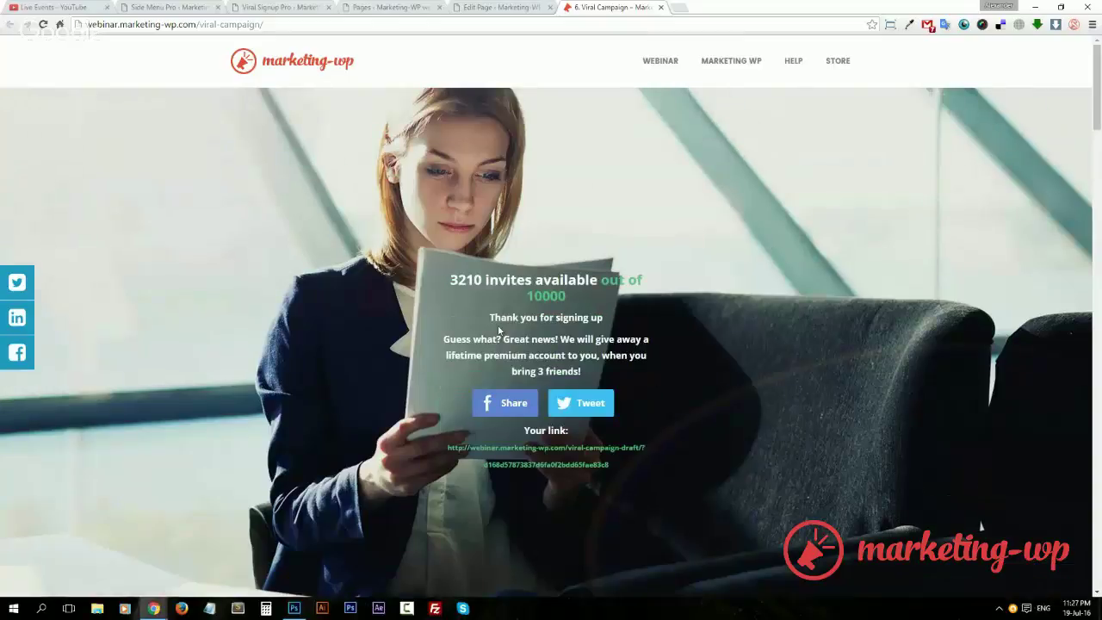
{"action": "left_click_drag", "start_coordinate": [487, 318], "coordinate": [632, 307]}
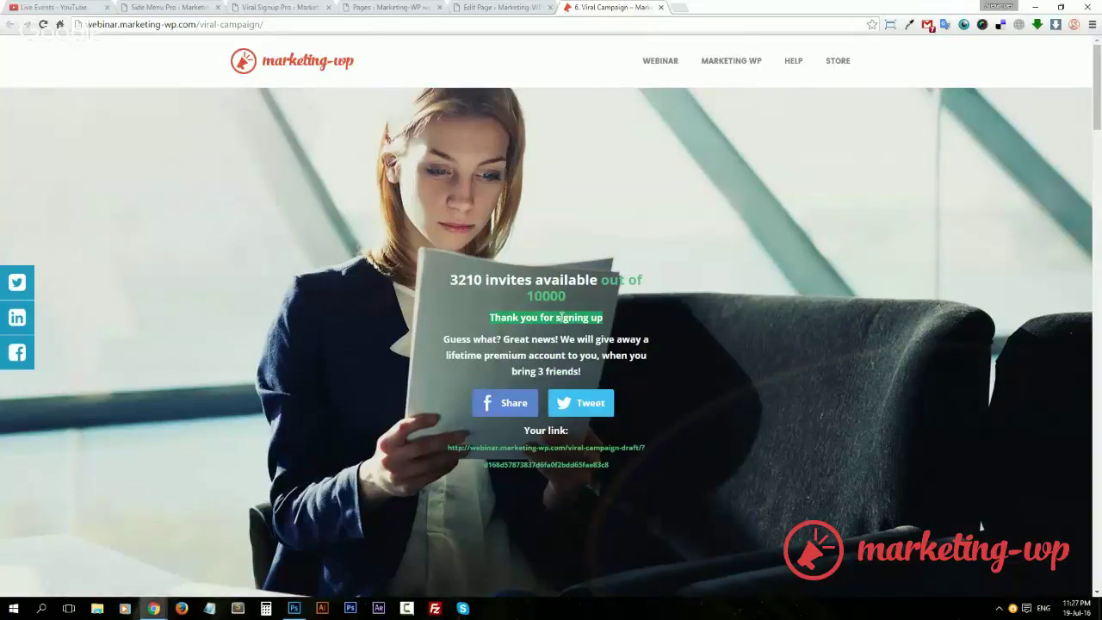
{"action": "left_click", "coordinate": [452, 287]}
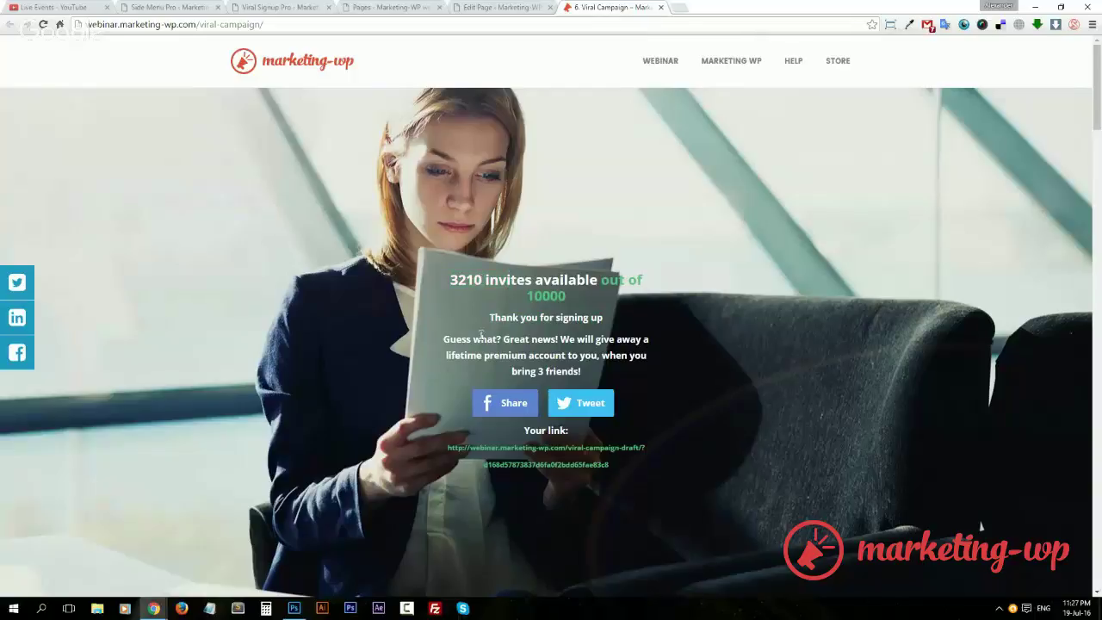
{"action": "left_click_drag", "start_coordinate": [442, 341], "coordinate": [631, 369]}
{"action": "left_click", "coordinate": [608, 354]}
{"action": "left_click", "coordinate": [521, 410]}
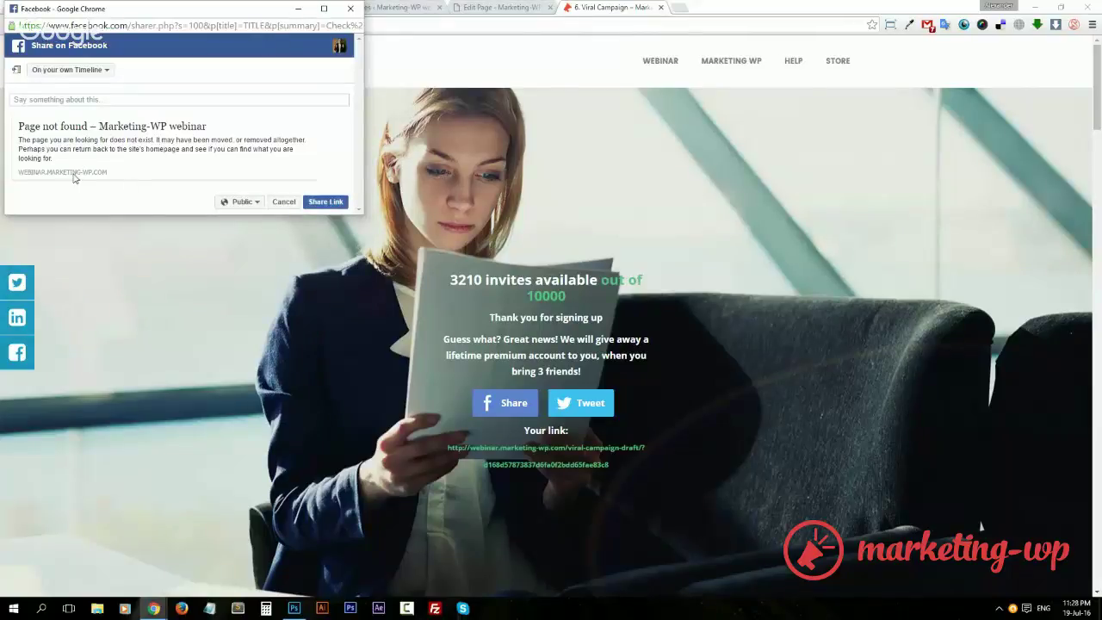
Close the 'Page not found' Facebook share window and open the Twitter share window.
{"action": "left_click_drag", "start_coordinate": [124, 16], "coordinate": [128, 146]}
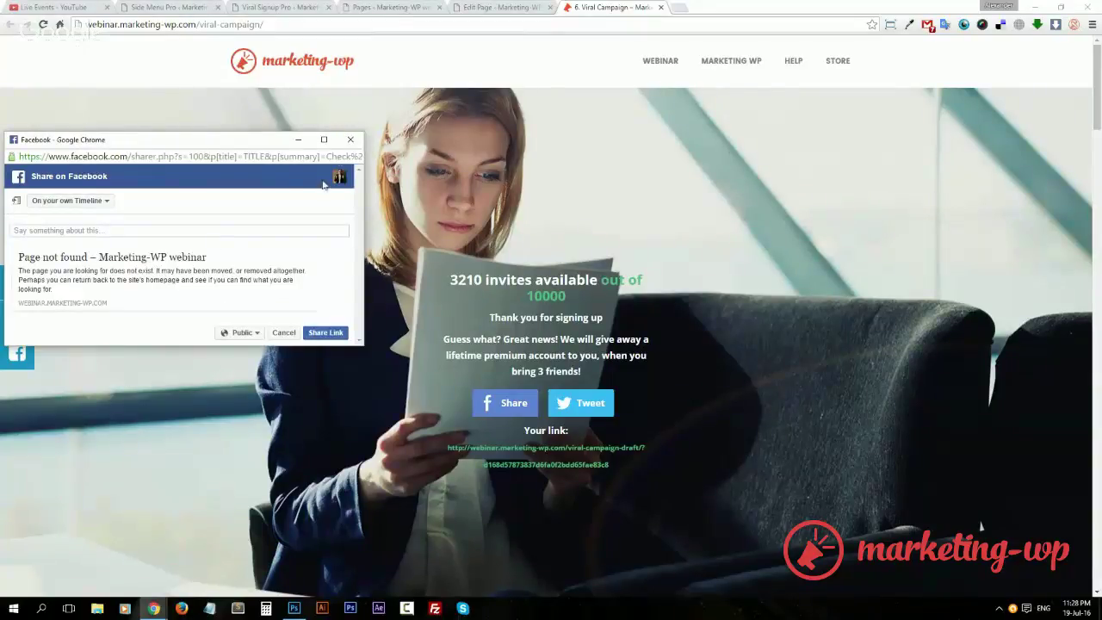
{"action": "left_click", "coordinate": [349, 141]}
{"action": "left_click", "coordinate": [591, 412]}
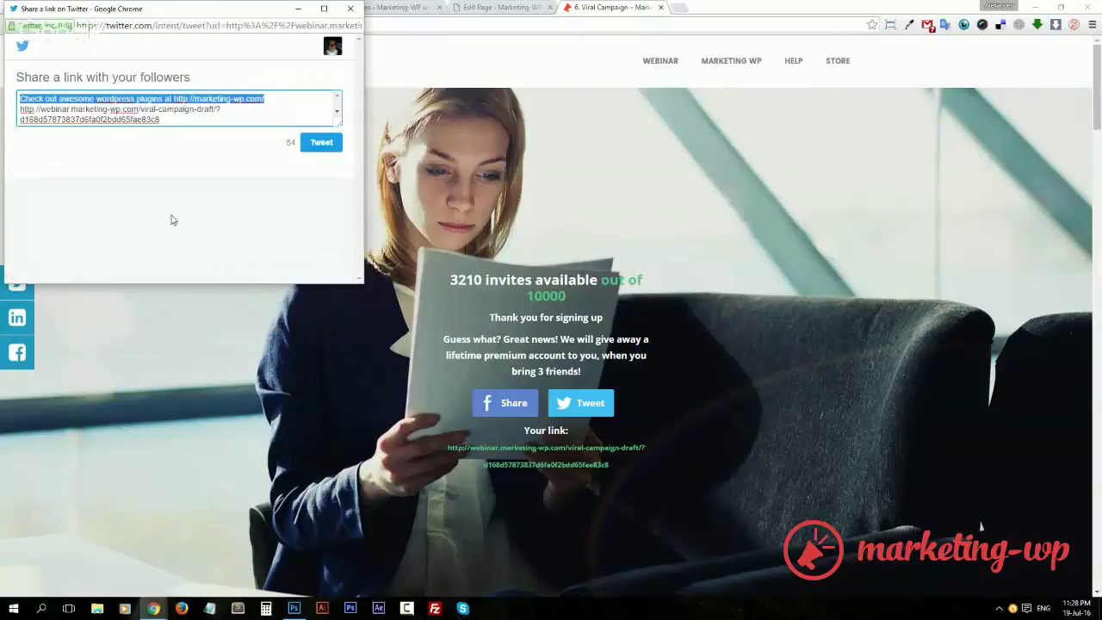
{"action": "left_click_drag", "start_coordinate": [220, 19], "coordinate": [235, 140]}
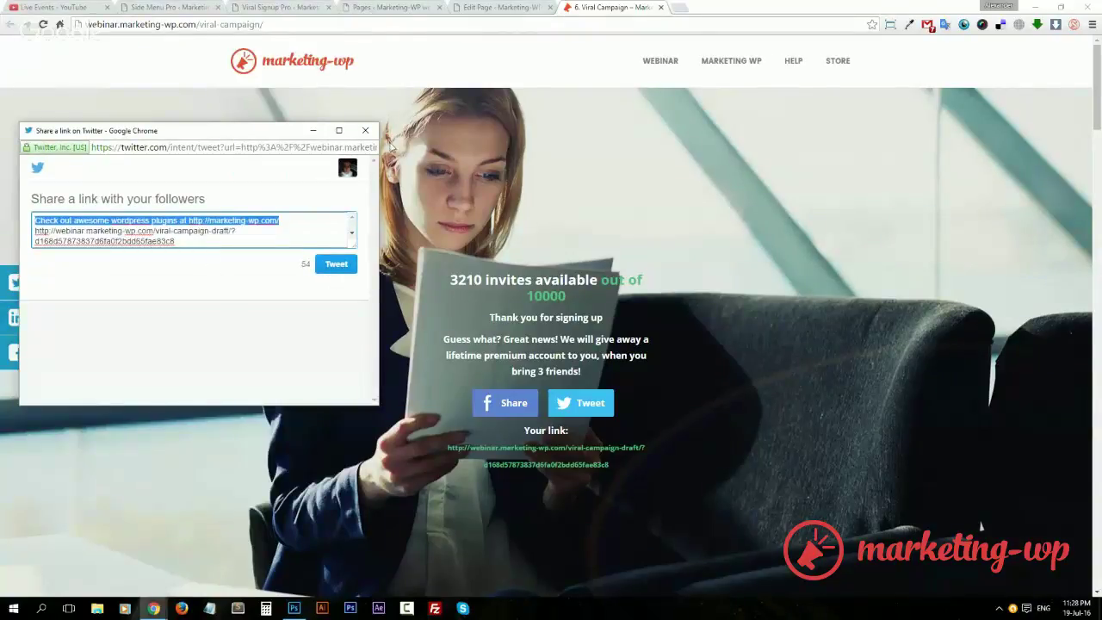
Replace the Share link in Viral Signup Pro with the live Viral Campaign page URL and update.
{"action": "left_click", "coordinate": [365, 130]}
{"action": "left_click", "coordinate": [274, 7]}
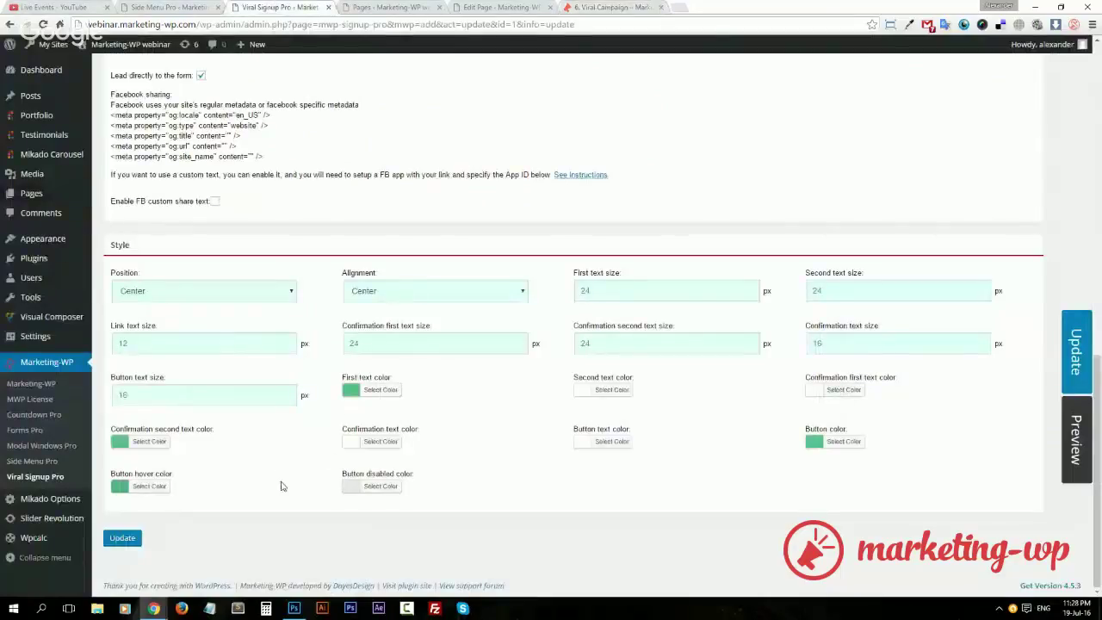
{"action": "scroll", "coordinate": [431, 512], "scroll_direction": "up", "scroll_amount": 3}
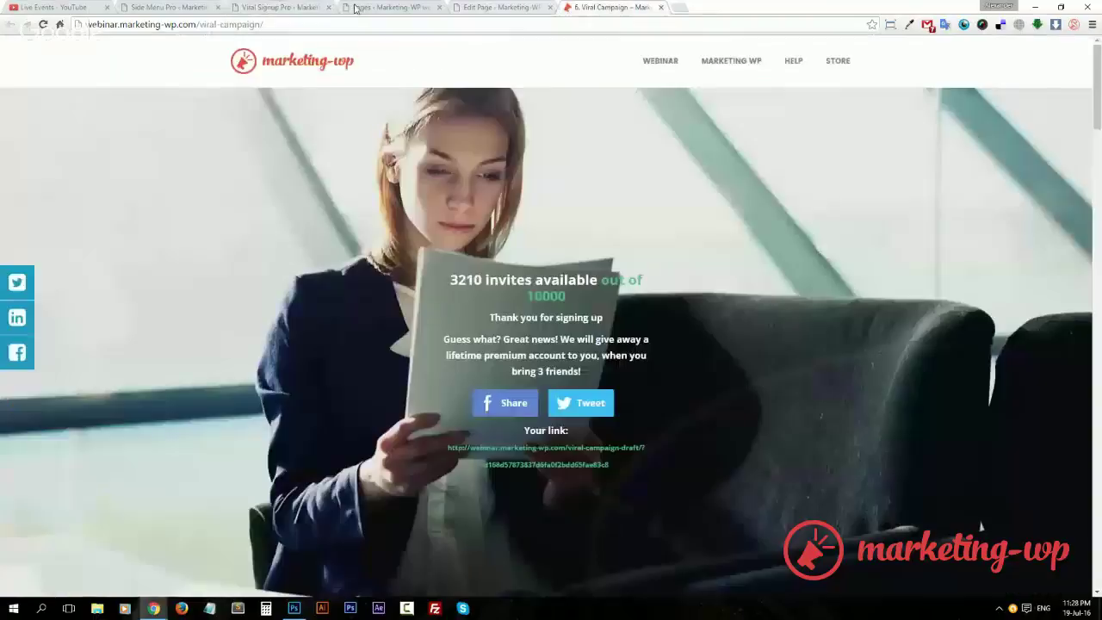
{"action": "left_click", "coordinate": [611, 7]}
{"action": "left_click", "coordinate": [238, 25]}
{"action": "key", "text": "ctrl+c"}
{"action": "left_click", "coordinate": [262, 8]}
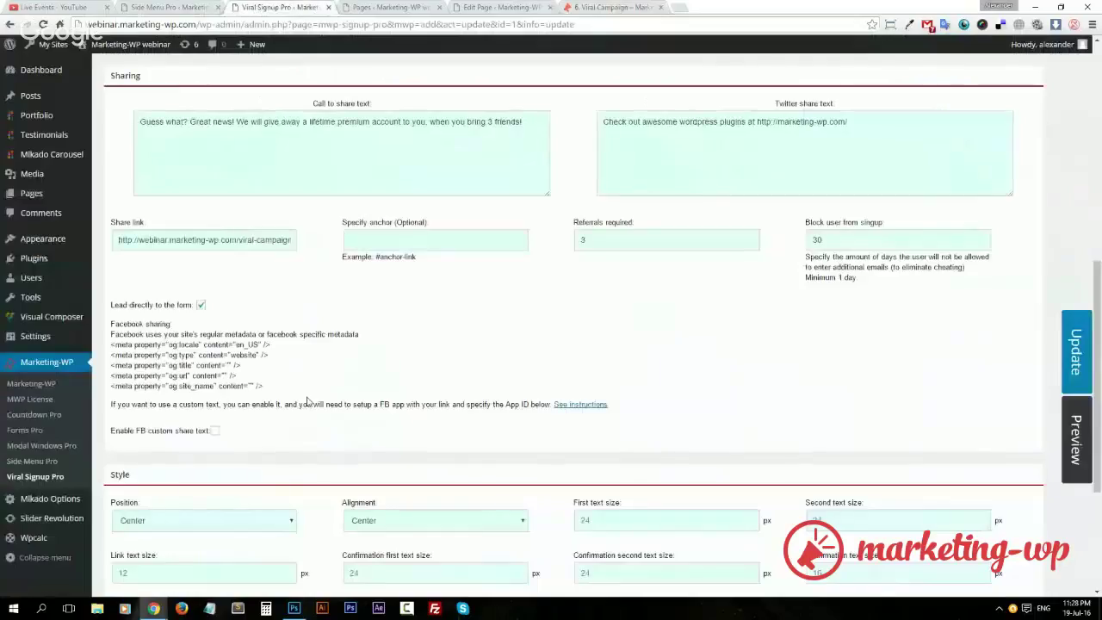
{"action": "triple_click", "coordinate": [272, 241]}
{"action": "key", "text": "ctrl+v"}
{"action": "left_click", "coordinate": [1078, 344]}
Reload the Viral Campaign page and recheck the saved Viral Signup Pro settings.
{"action": "left_click", "coordinate": [603, 8]}
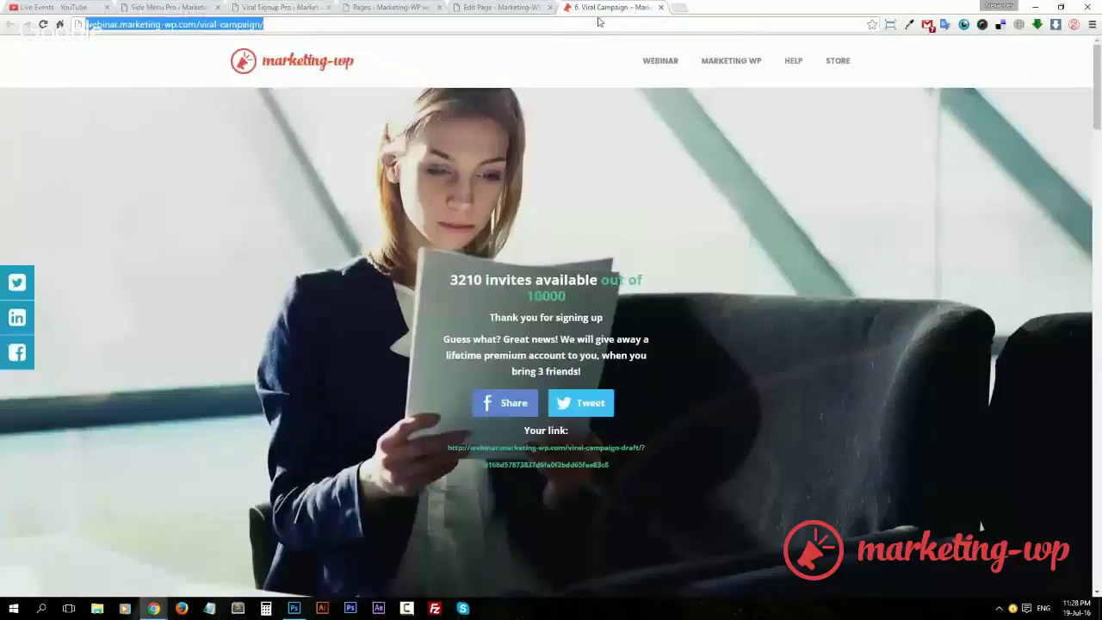
{"action": "key", "text": "Return"}
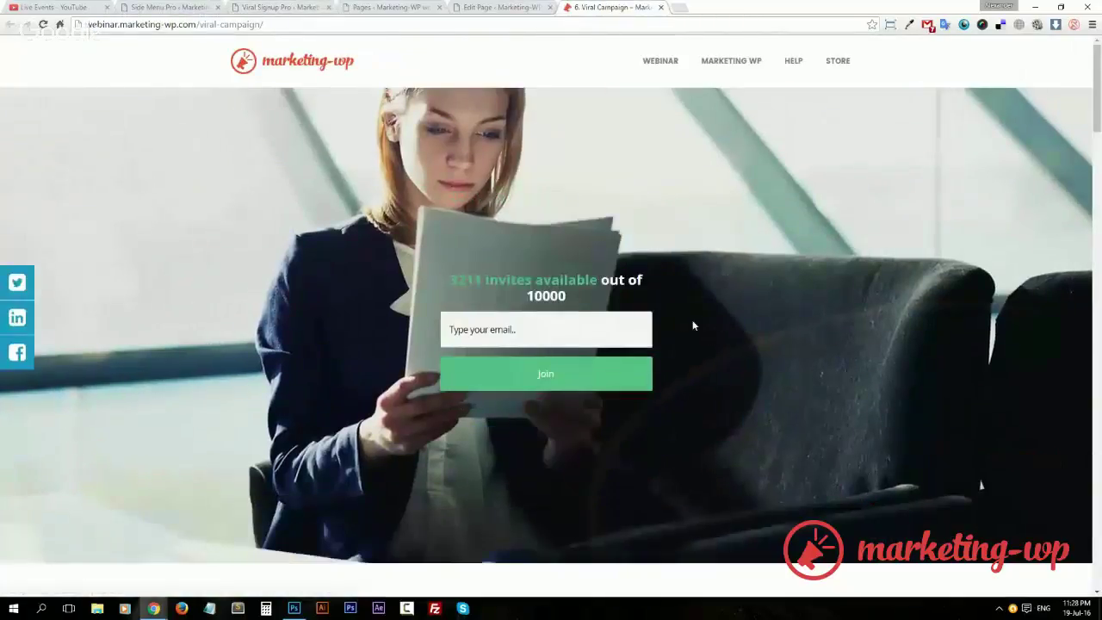
{"action": "left_click", "coordinate": [167, 6]}
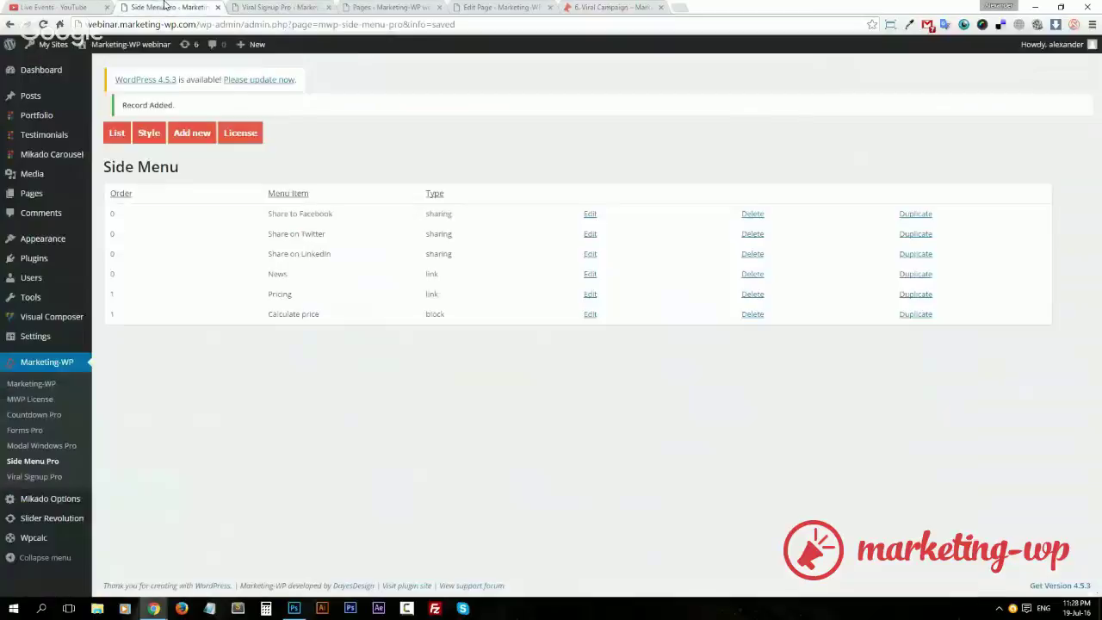
{"action": "left_click", "coordinate": [269, 7]}
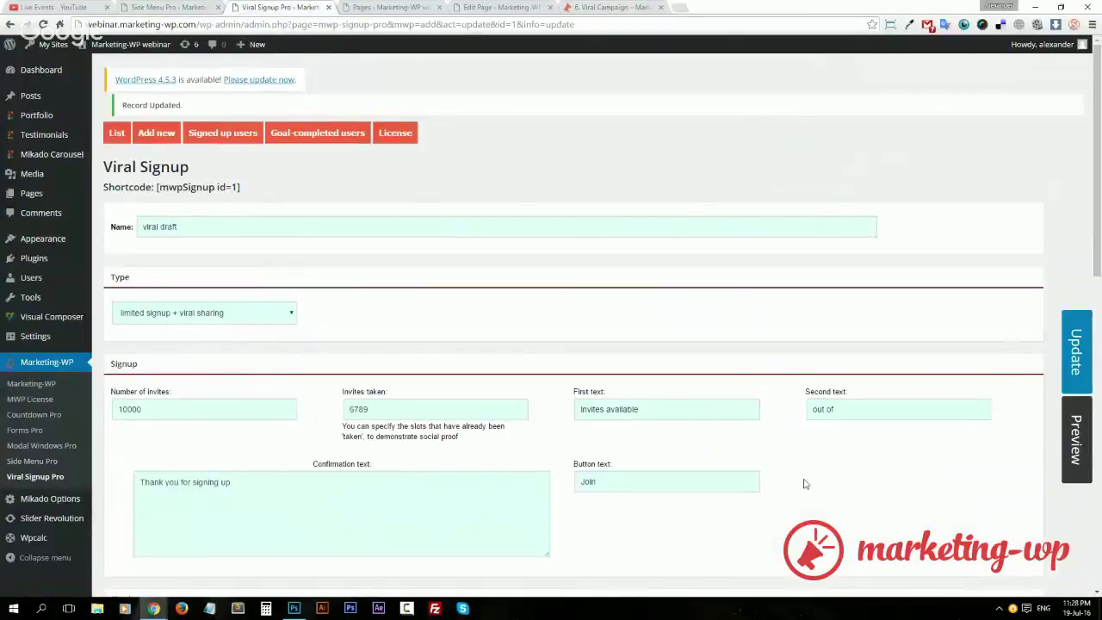
{"action": "scroll", "coordinate": [805, 484], "scroll_direction": "down", "scroll_amount": 4}
{"action": "scroll", "coordinate": [790, 517], "scroll_direction": "down", "scroll_amount": 3}
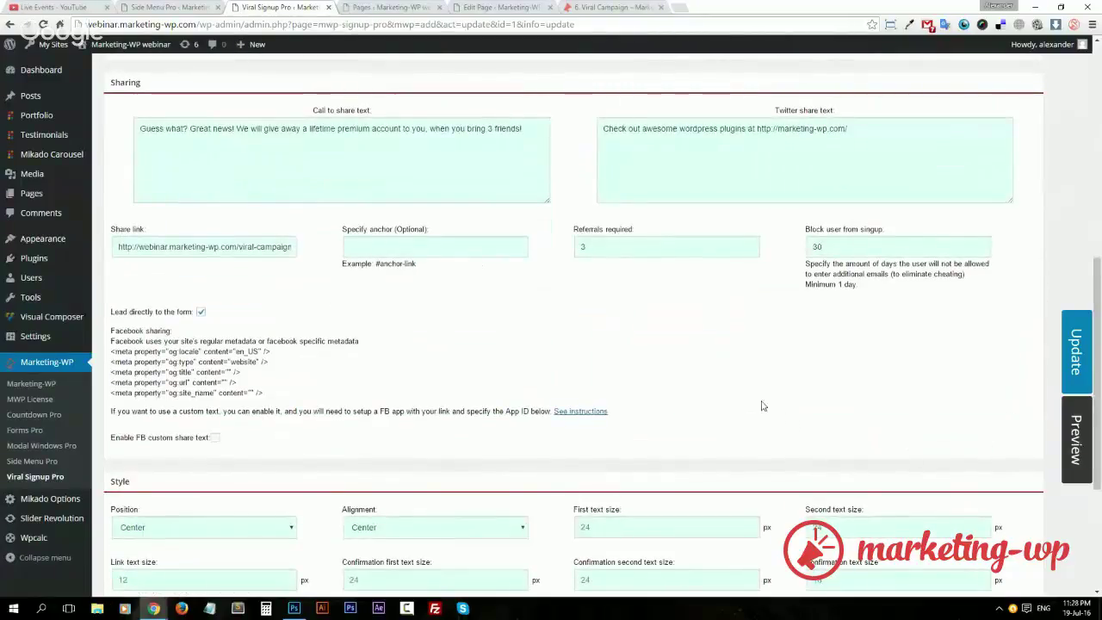
{"action": "left_click", "coordinate": [612, 6]}
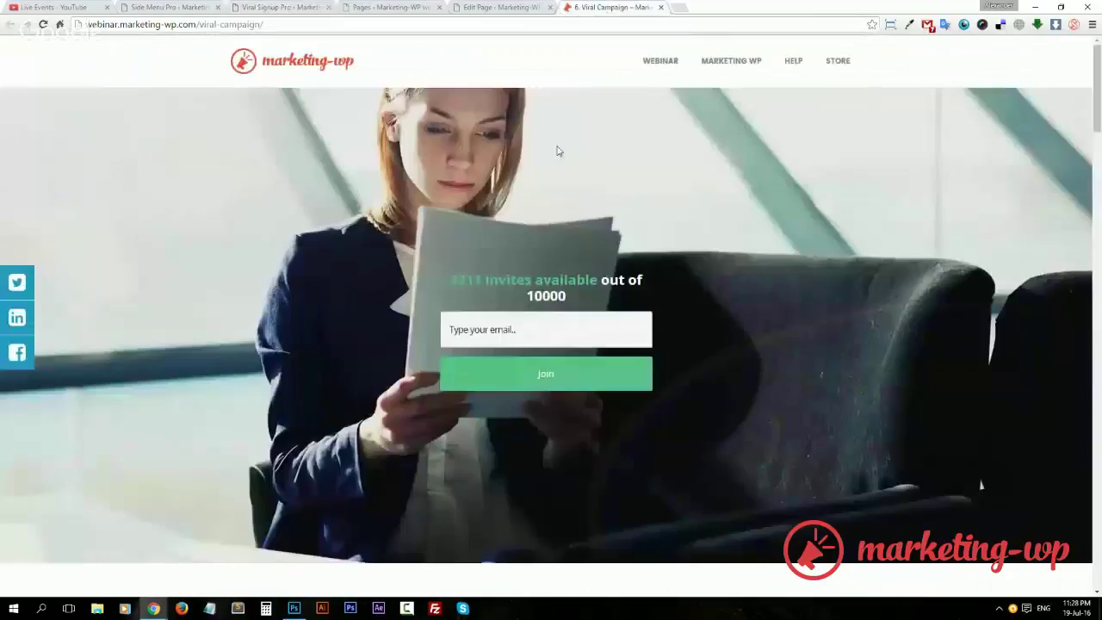
Begin entering an email address in the campaign's fresh signup form.
{"action": "left_click", "coordinate": [539, 322]}
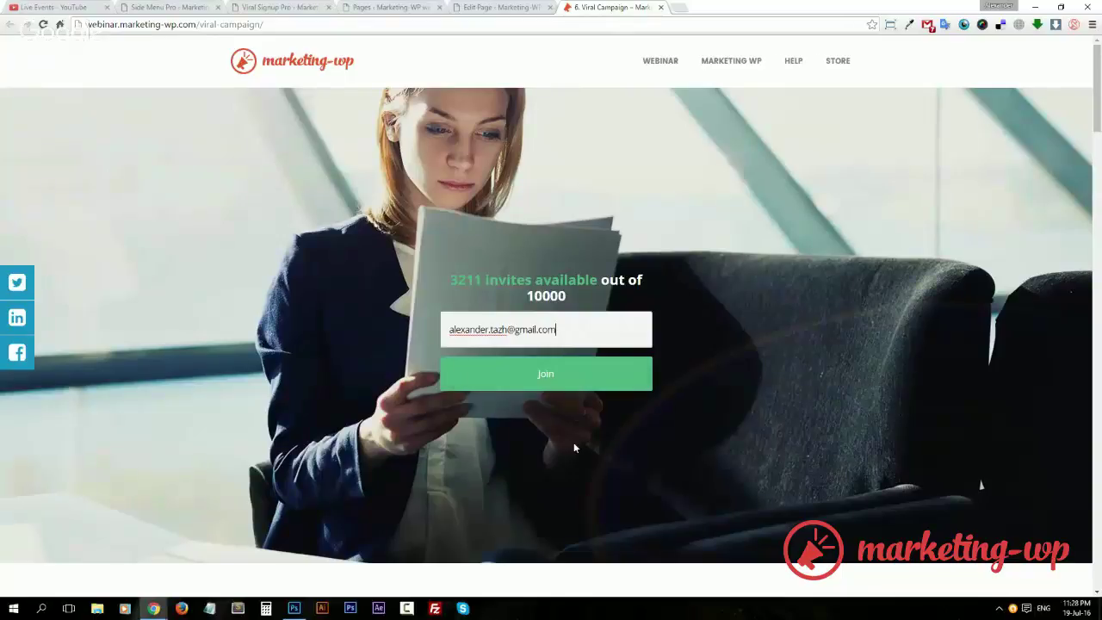
{"action": "scroll", "coordinate": [572, 442], "scroll_direction": "down", "scroll_amount": 3}
{"action": "scroll", "coordinate": [522, 453], "scroll_direction": "up", "scroll_amount": 2}
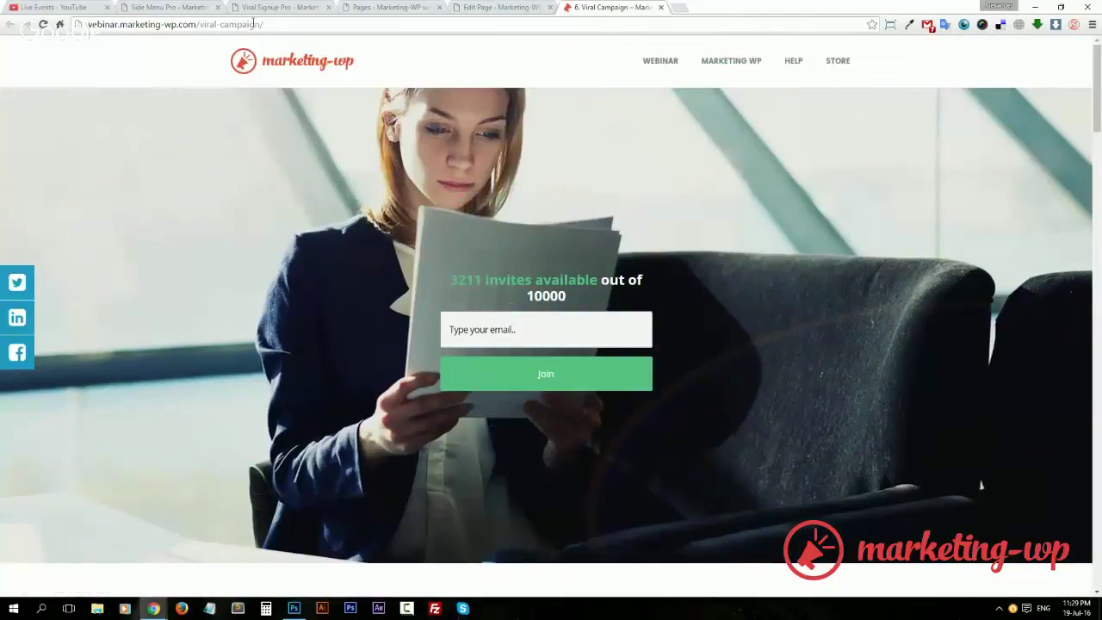
Load the campaign URL in an incognito window and join with an email address.
{"action": "left_click", "coordinate": [254, 24]}
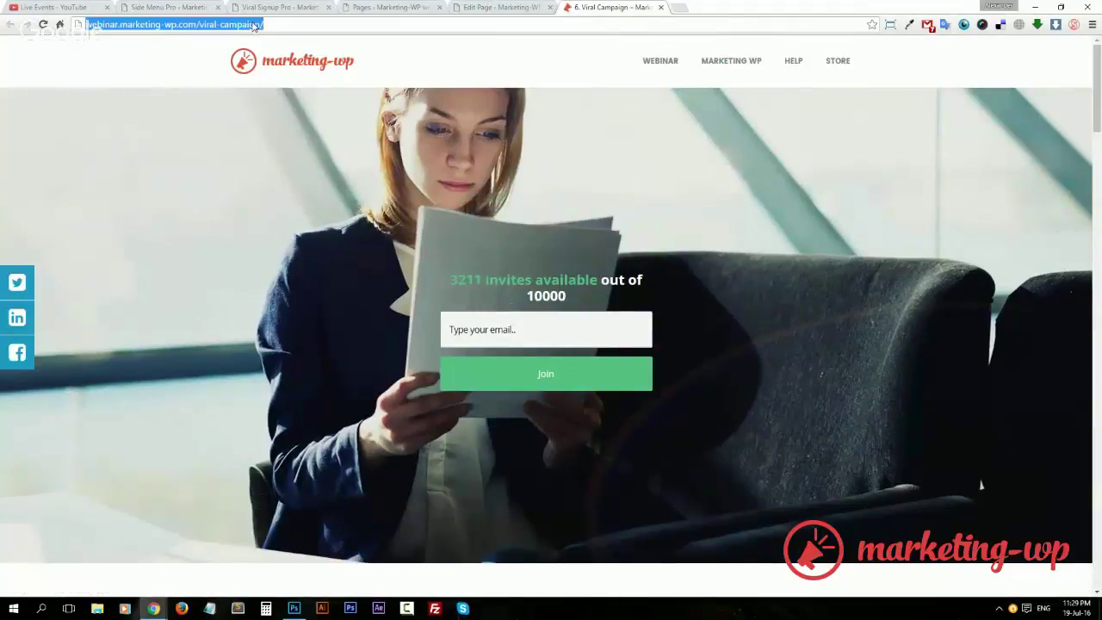
{"action": "key", "text": "ctrl+c"}
{"action": "key", "text": "ctrl+shift+n"}
{"action": "key", "text": "ctrl+v"}
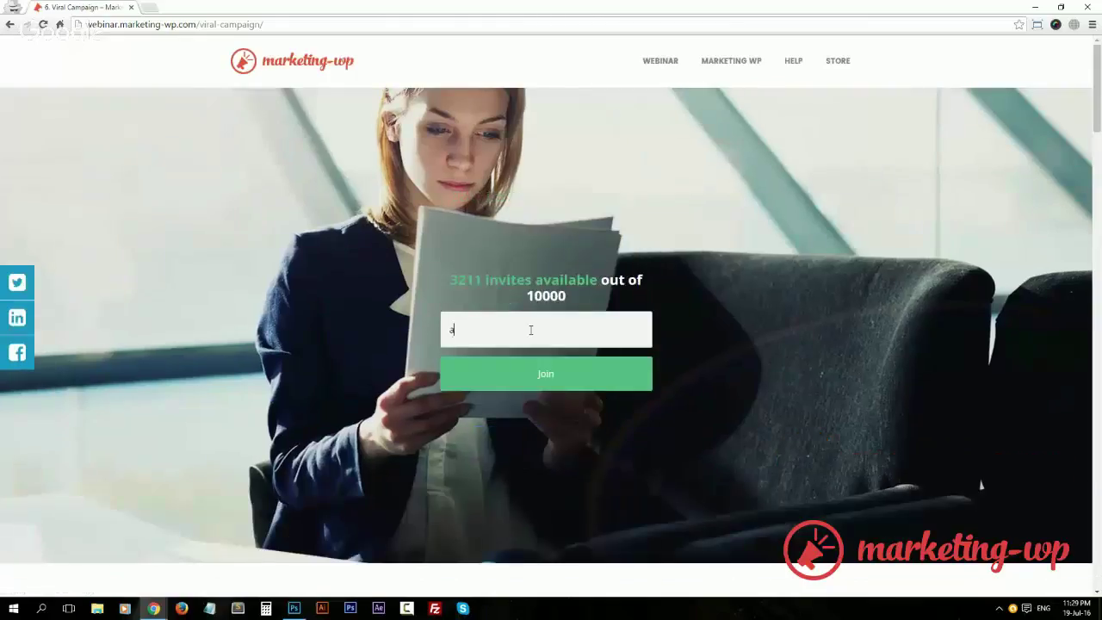
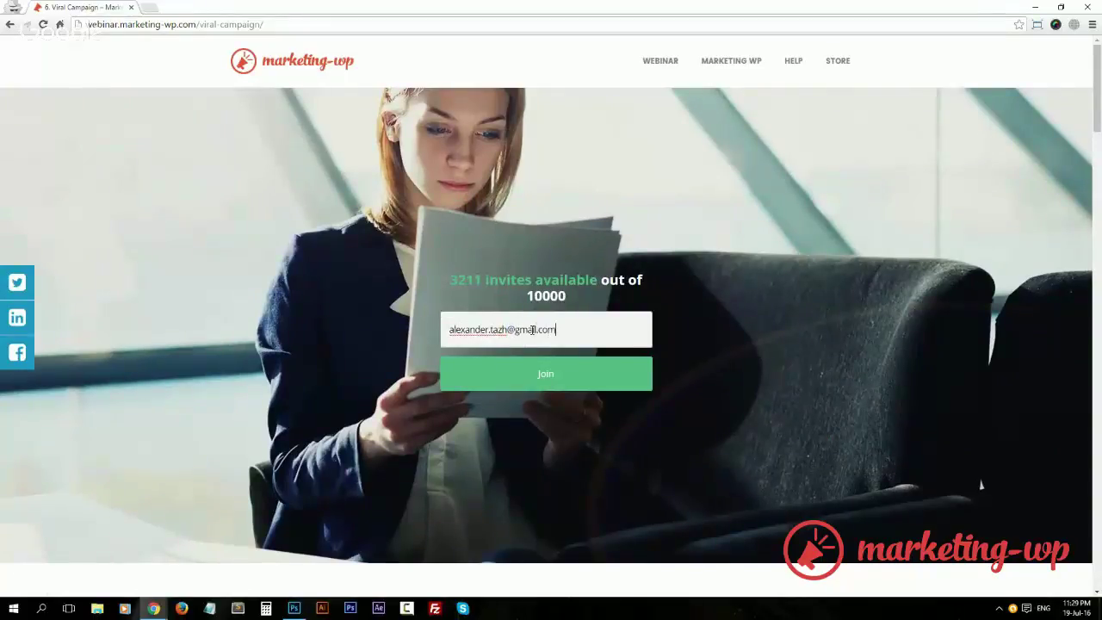
{"action": "left_click", "coordinate": [546, 373]}
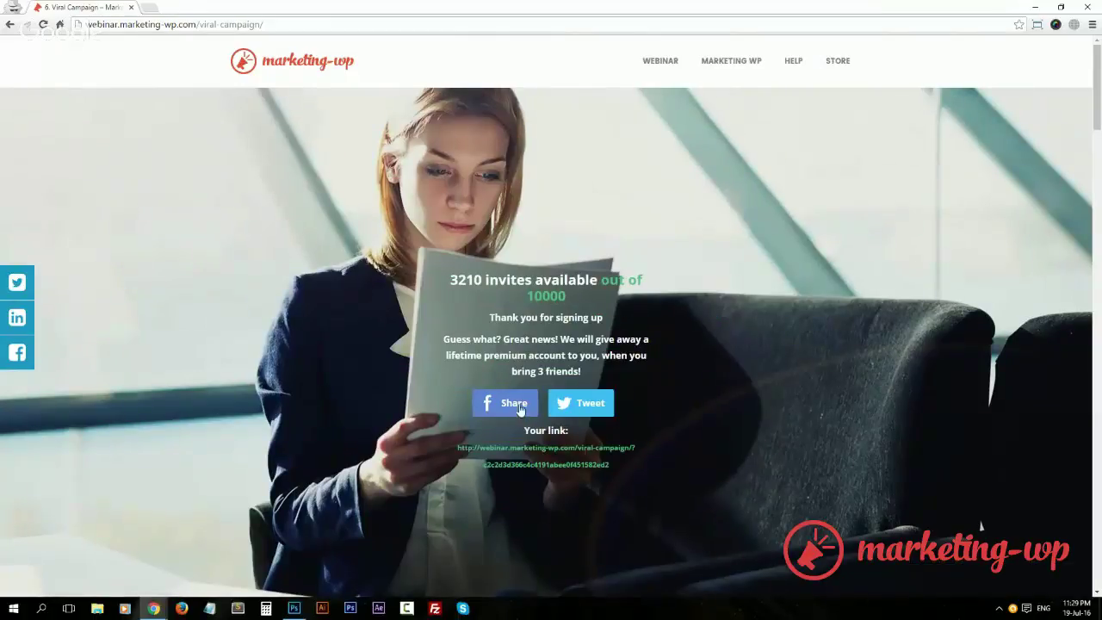
Log in to Facebook via the Share button to check the campaign preview, then close it.
{"action": "left_click", "coordinate": [521, 411]}
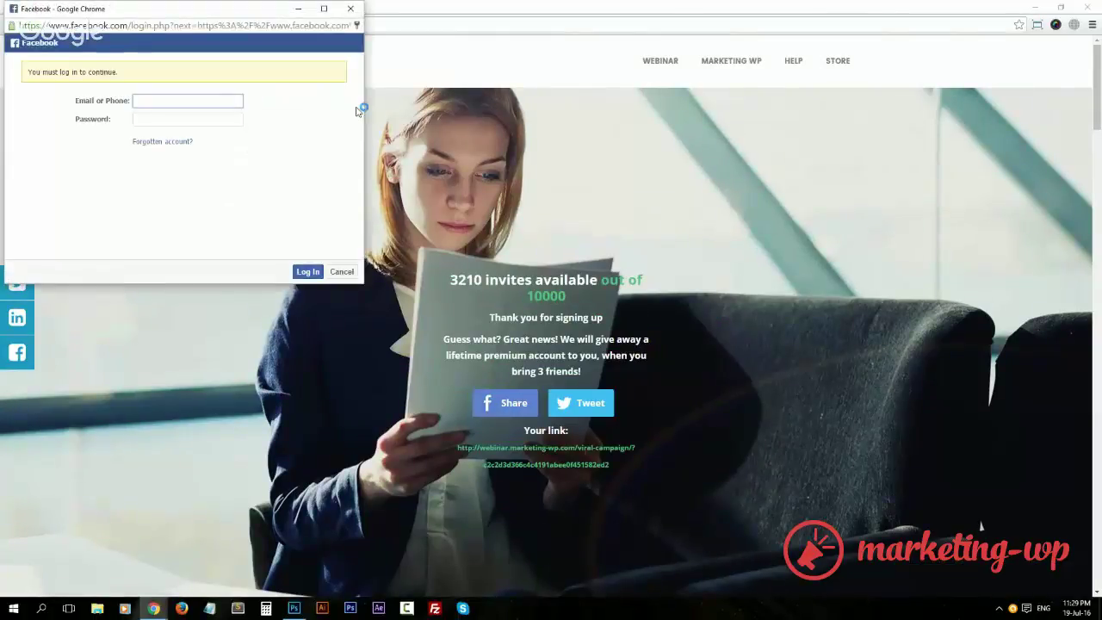
{"action": "left_click", "coordinate": [350, 8]}
{"action": "left_click", "coordinate": [501, 408]}
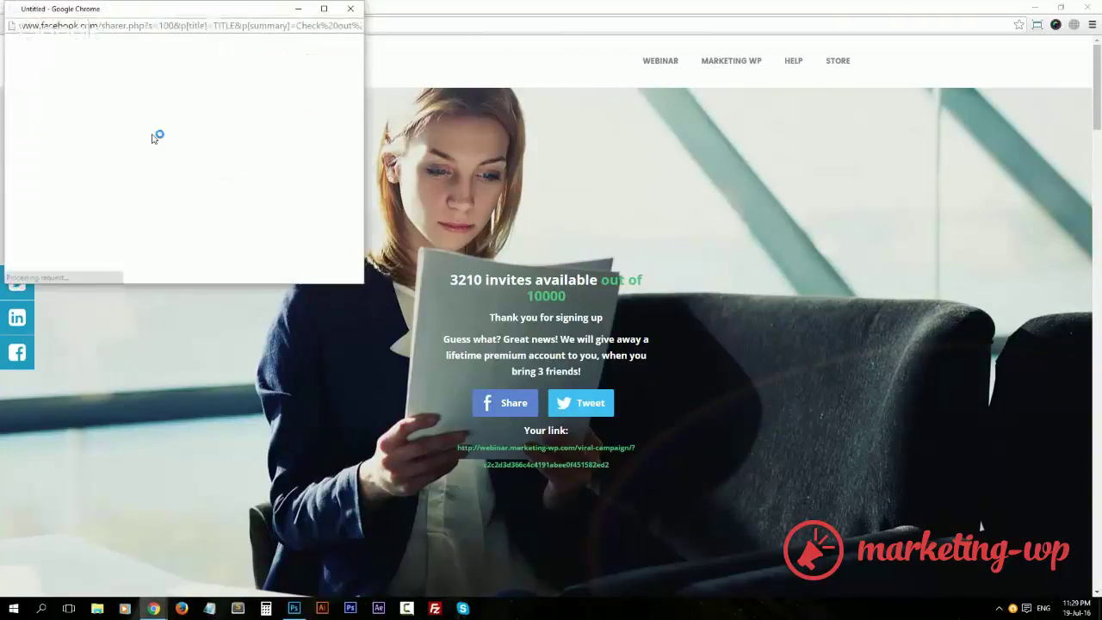
{"action": "left_click", "coordinate": [143, 100]}
{"action": "left_click", "coordinate": [173, 115]}
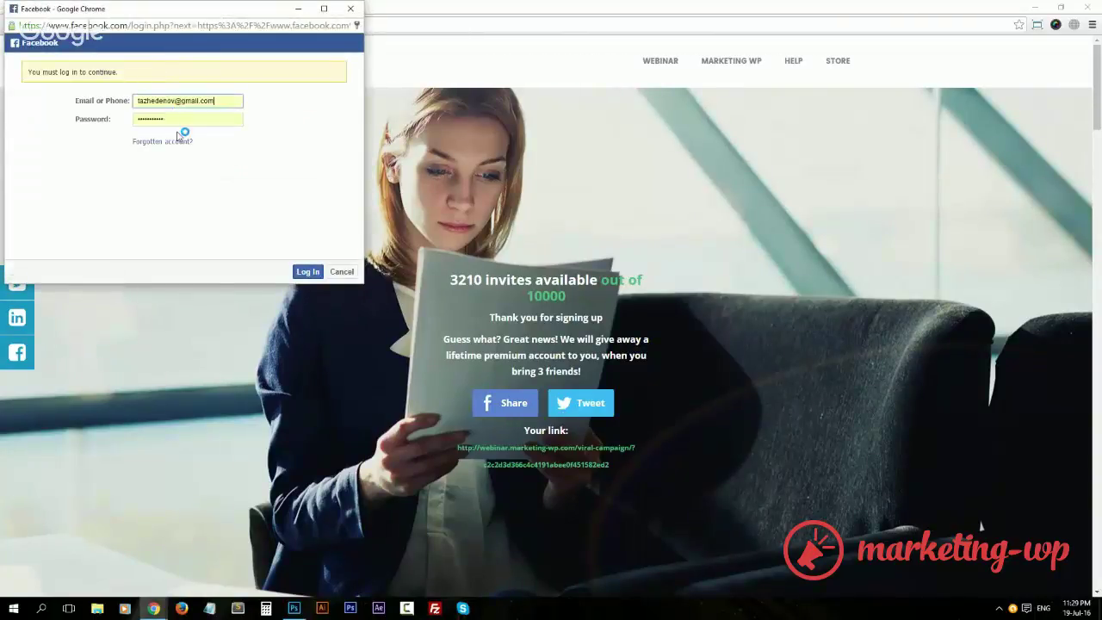
{"action": "left_click", "coordinate": [307, 271]}
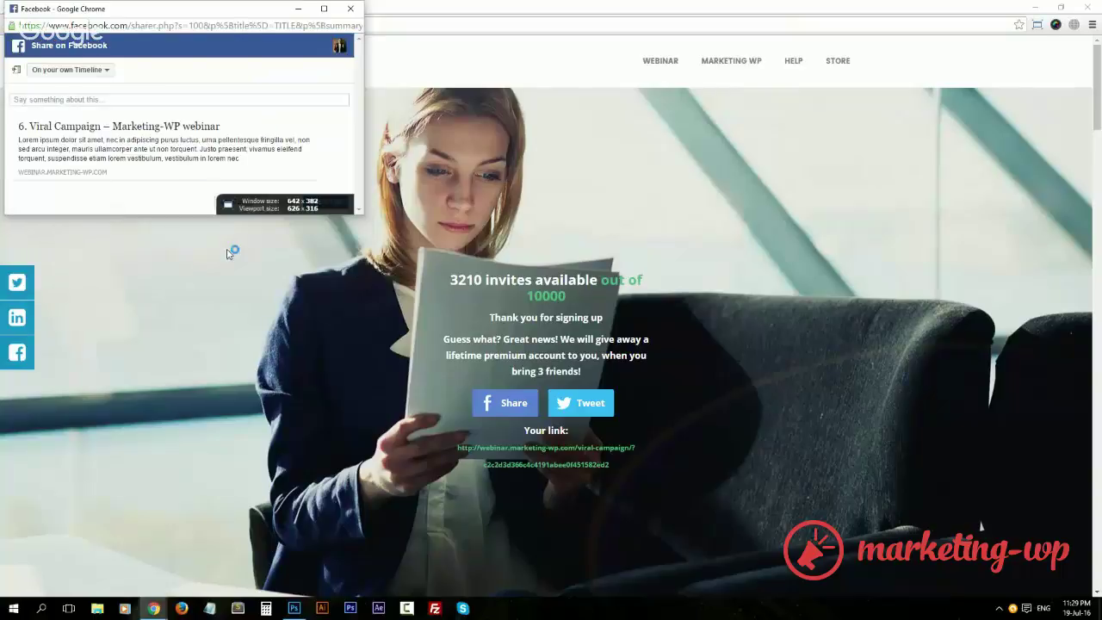
{"action": "left_click", "coordinate": [355, 12]}
Check the prefilled tweet contains the new campaign link, then close the Twitter popup.
{"action": "left_click", "coordinate": [581, 403]}
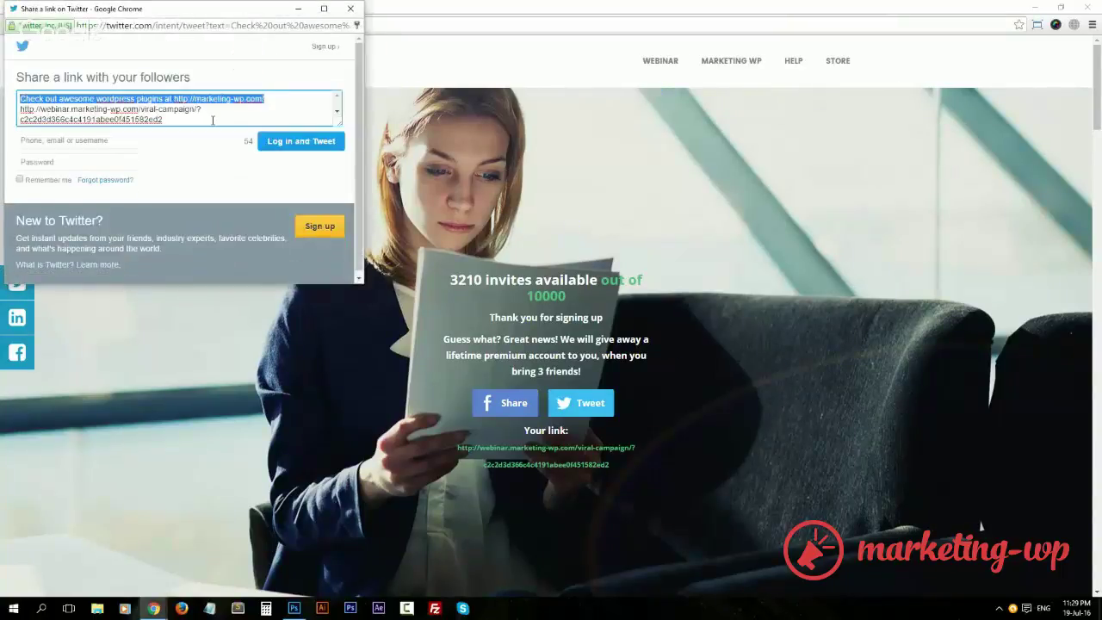
{"action": "left_click", "coordinate": [212, 120]}
{"action": "key", "text": "ctrl+a"}
{"action": "left_click", "coordinate": [222, 113]}
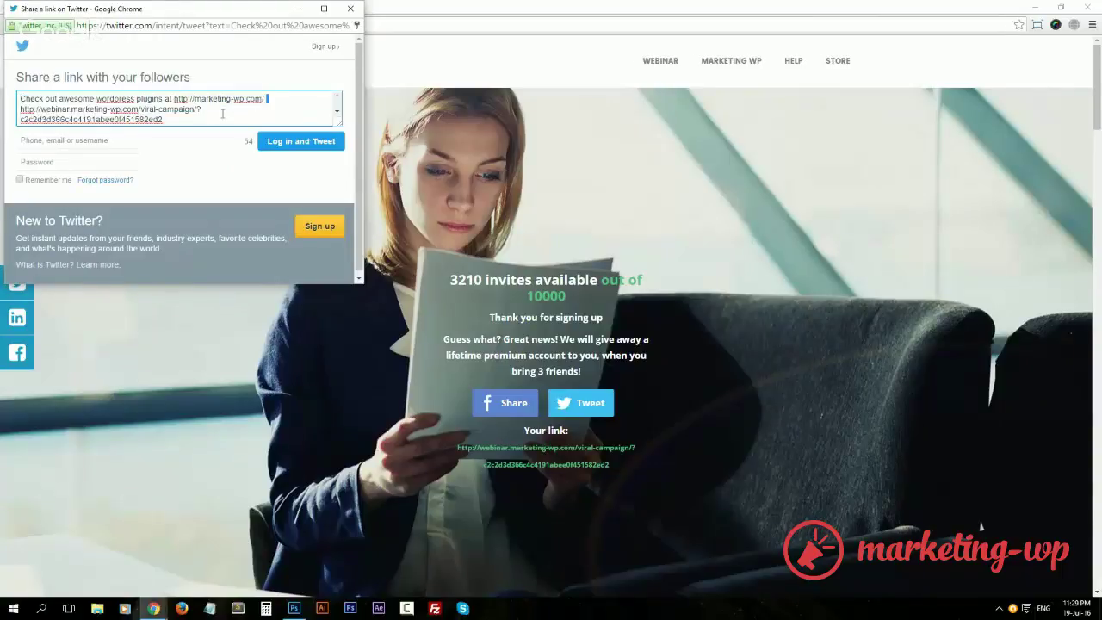
{"action": "left_click", "coordinate": [350, 9]}
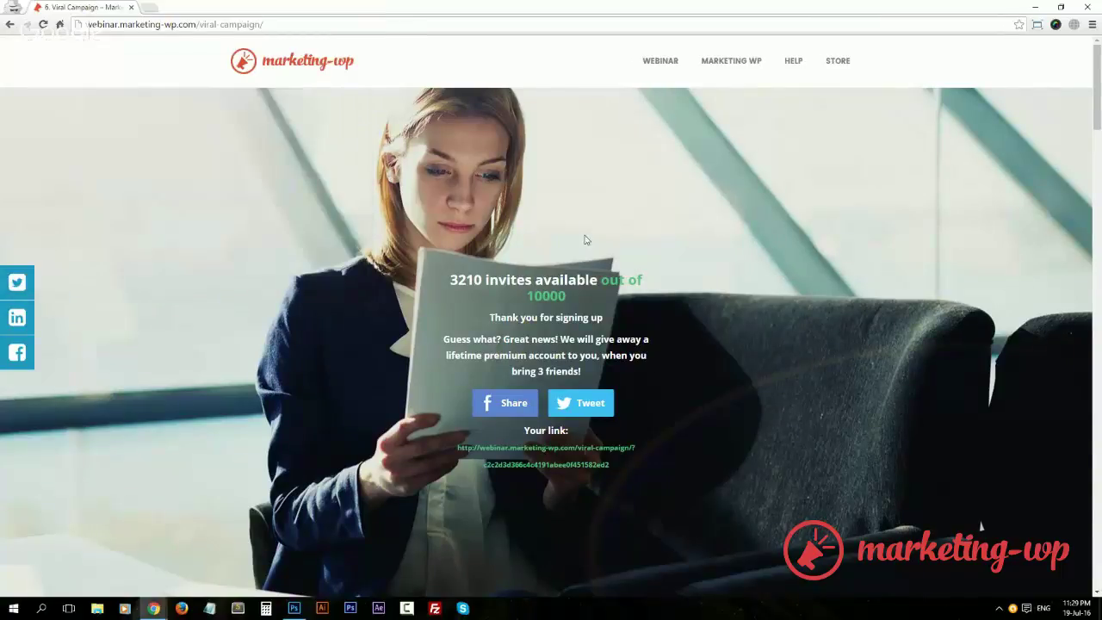